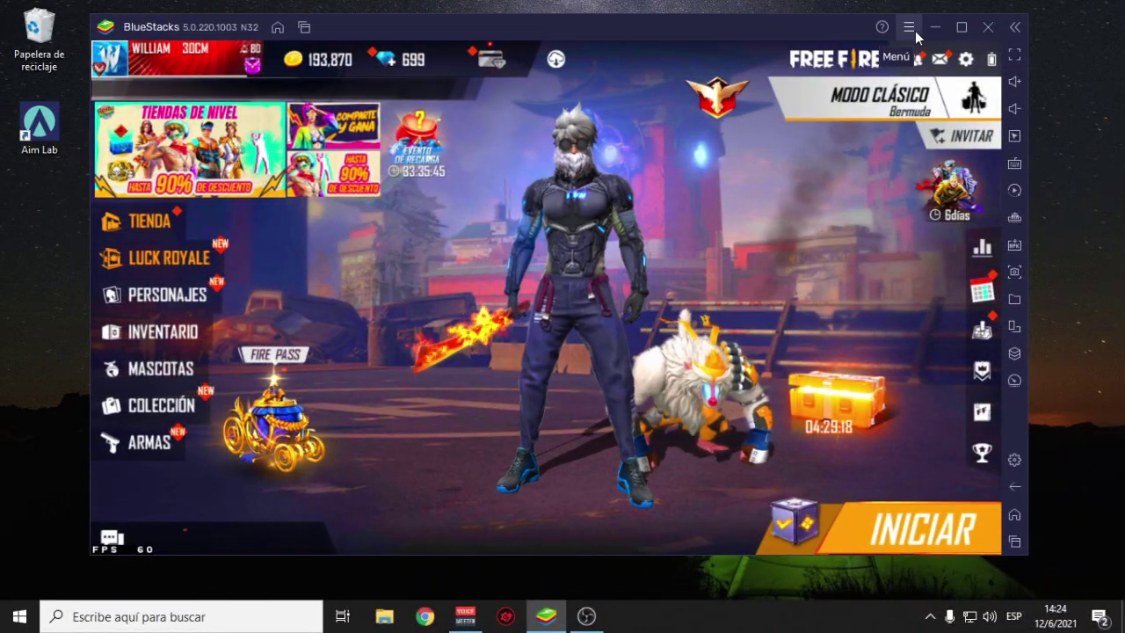
- Open the emulator settings, try the Personalizado (MB) memory allocation, and set it back to Alto (4 GB)
{"action": "left_click", "coordinate": [966, 59]}
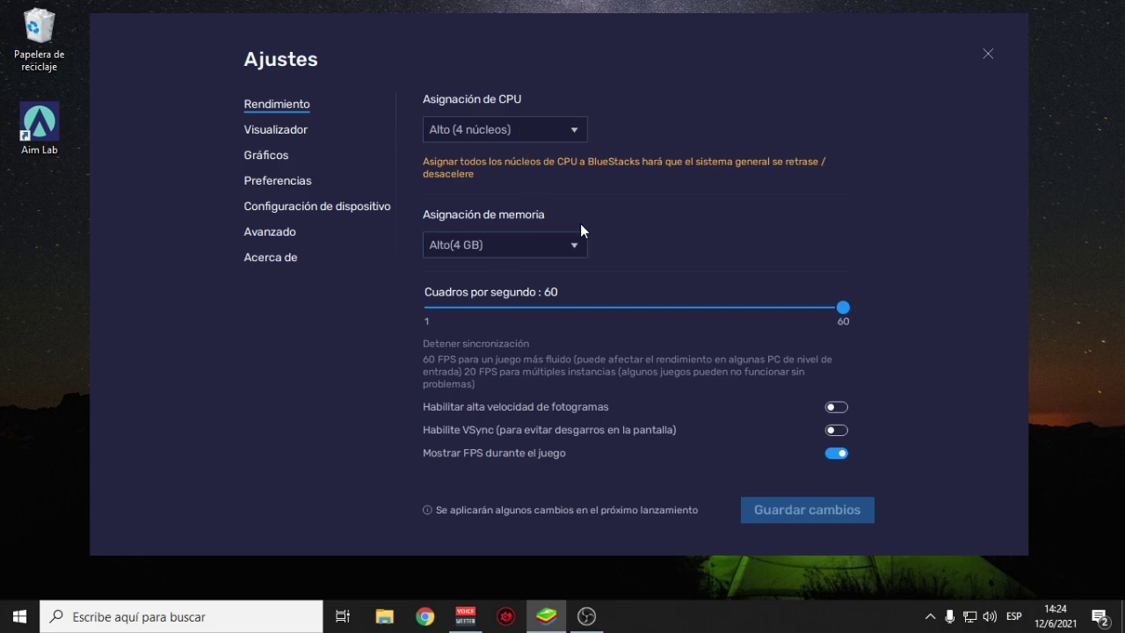
{"action": "left_click", "coordinate": [557, 246]}
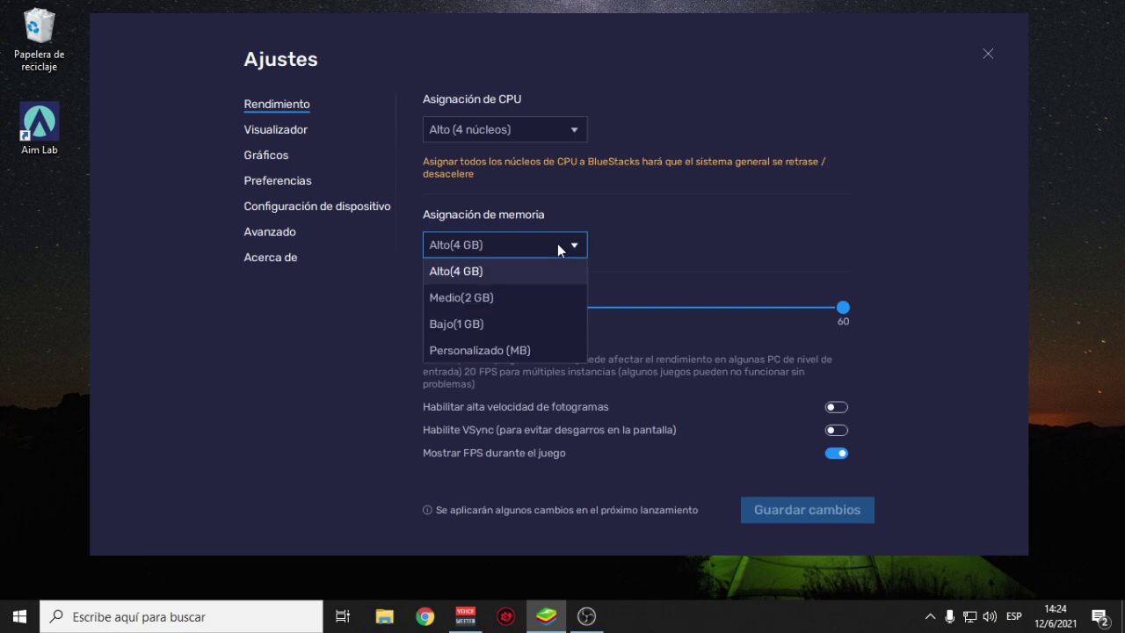
{"action": "left_click", "coordinate": [489, 348]}
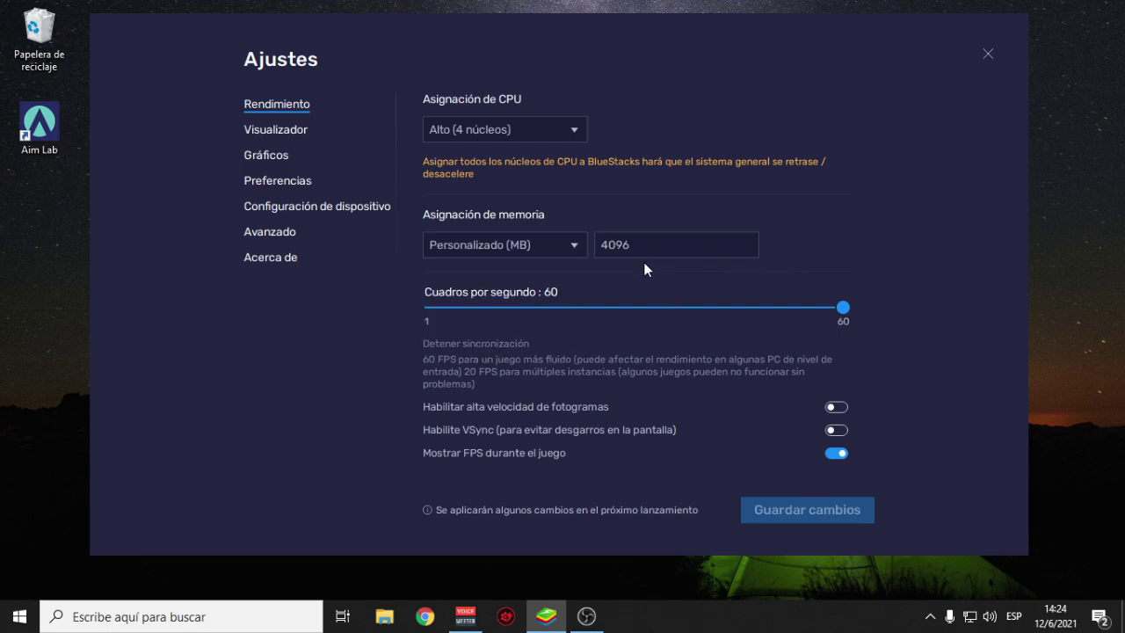
{"action": "left_click", "coordinate": [545, 246]}
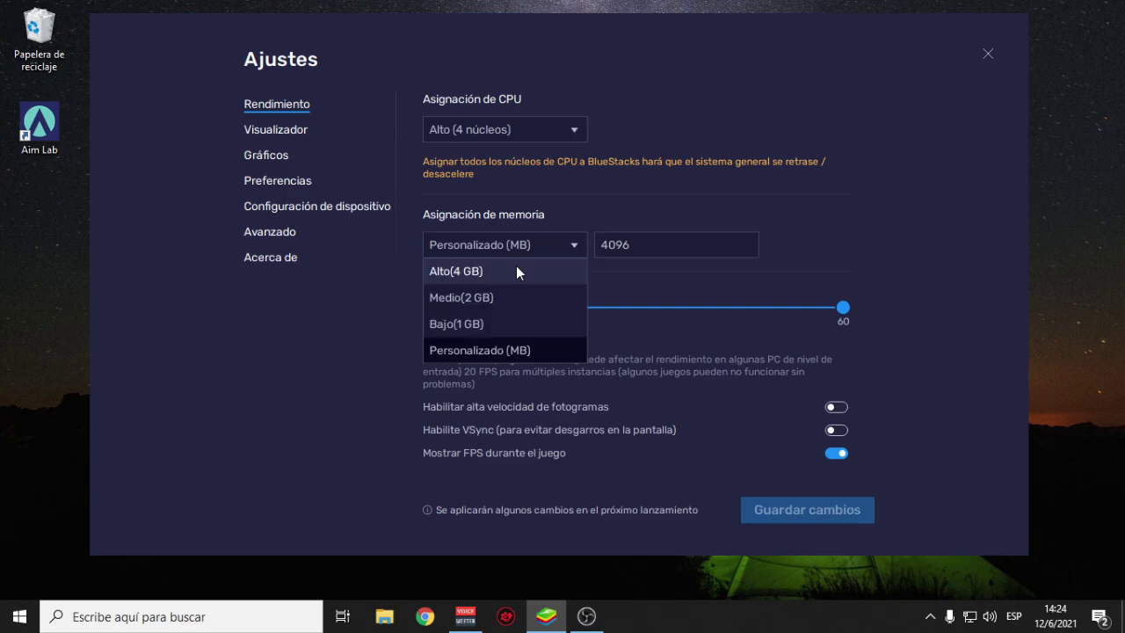
{"action": "left_click", "coordinate": [515, 272]}
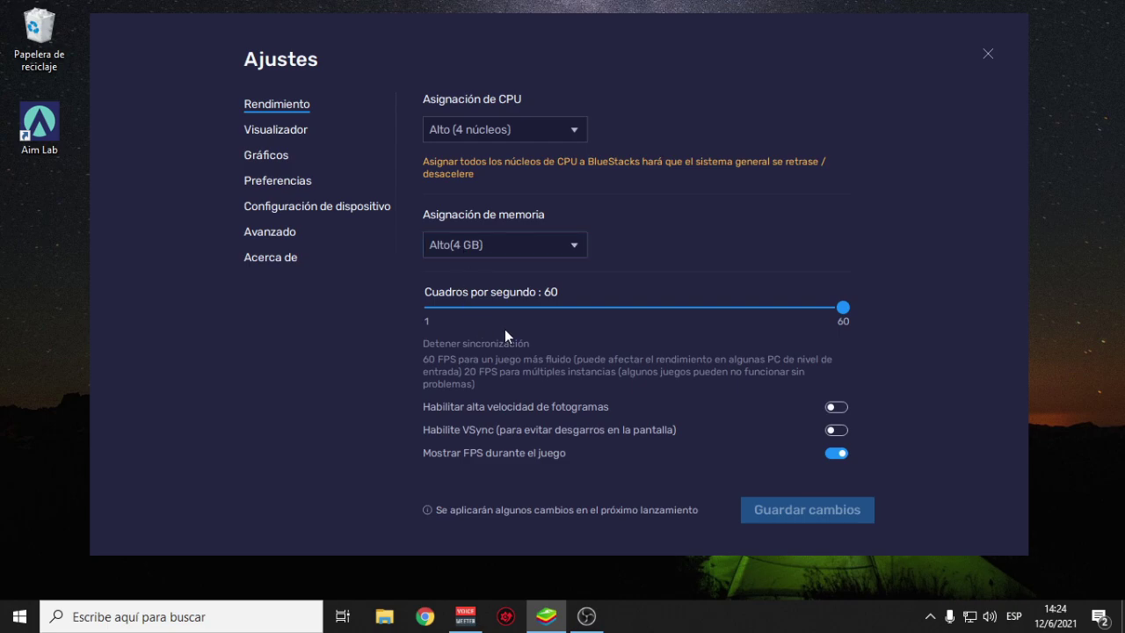
- Enable the high frame rate option in the performance settings and switch it off again
{"action": "scroll", "coordinate": [506, 328], "scroll_direction": "down", "scroll_amount": 1}
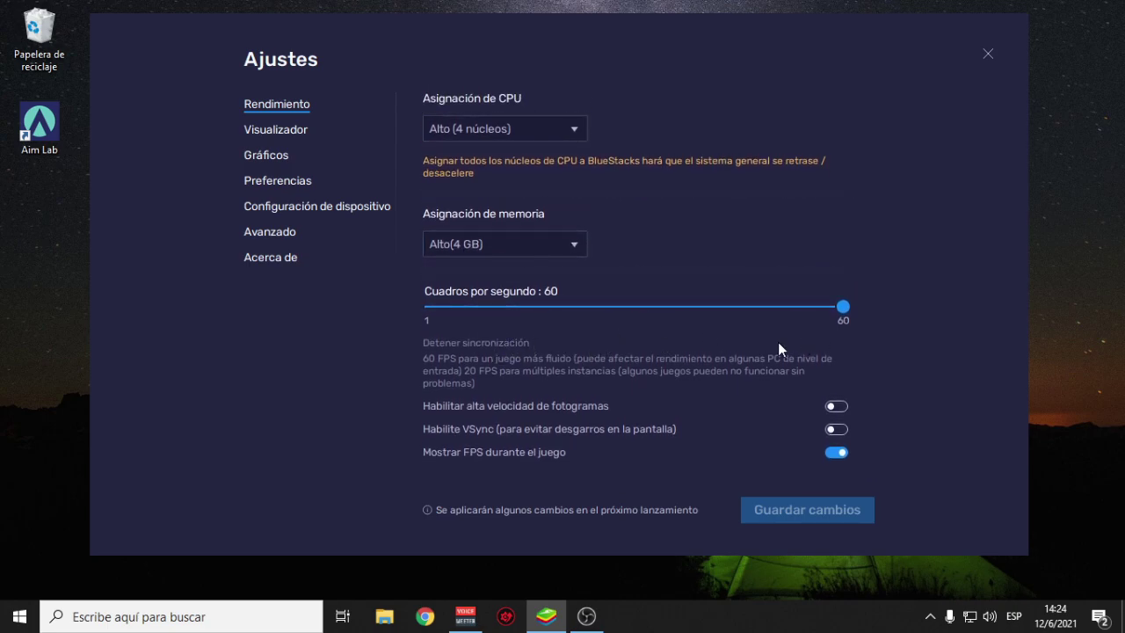
{"action": "left_click", "coordinate": [835, 406]}
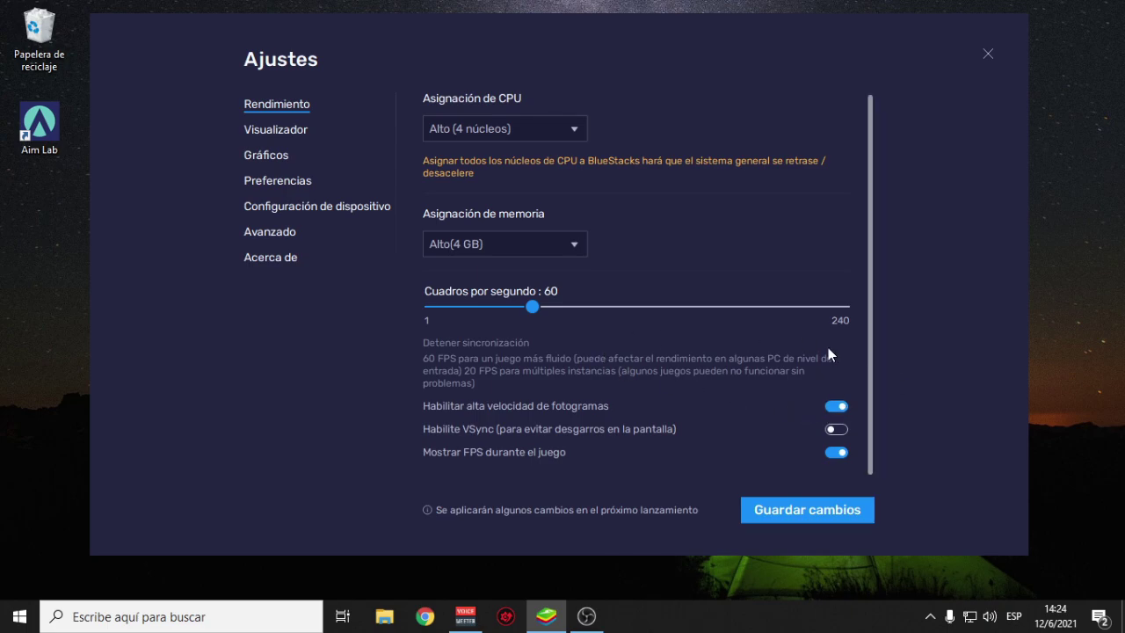
{"action": "left_click", "coordinate": [830, 406]}
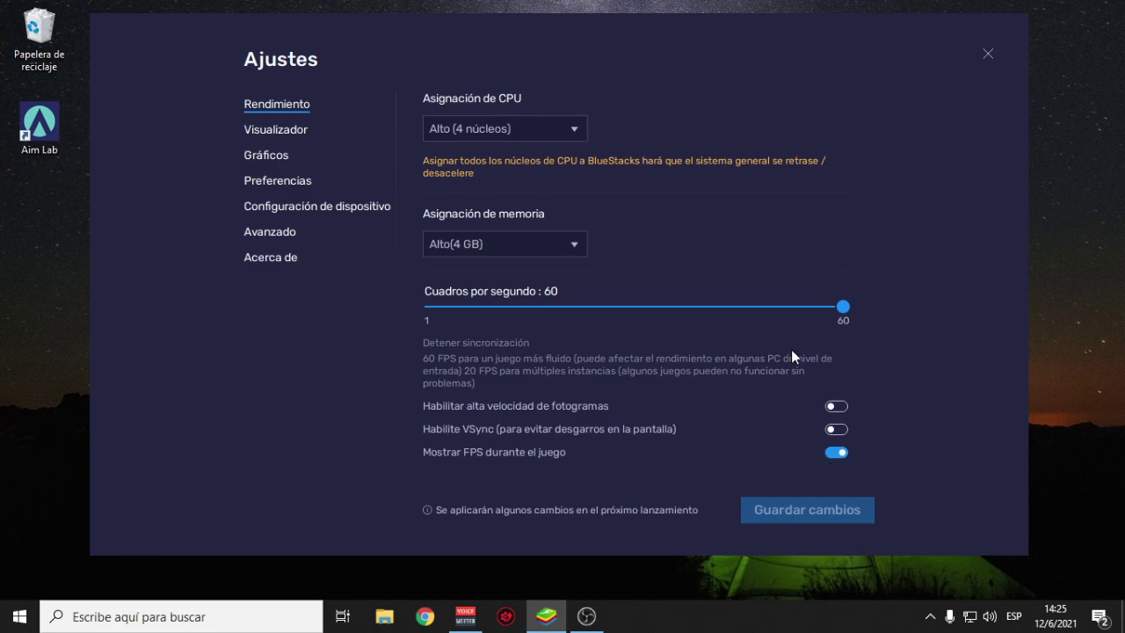
- Switch the emulator's display resolution to the Paisaje presets and back to Personalizado
{"action": "left_click", "coordinate": [289, 137]}
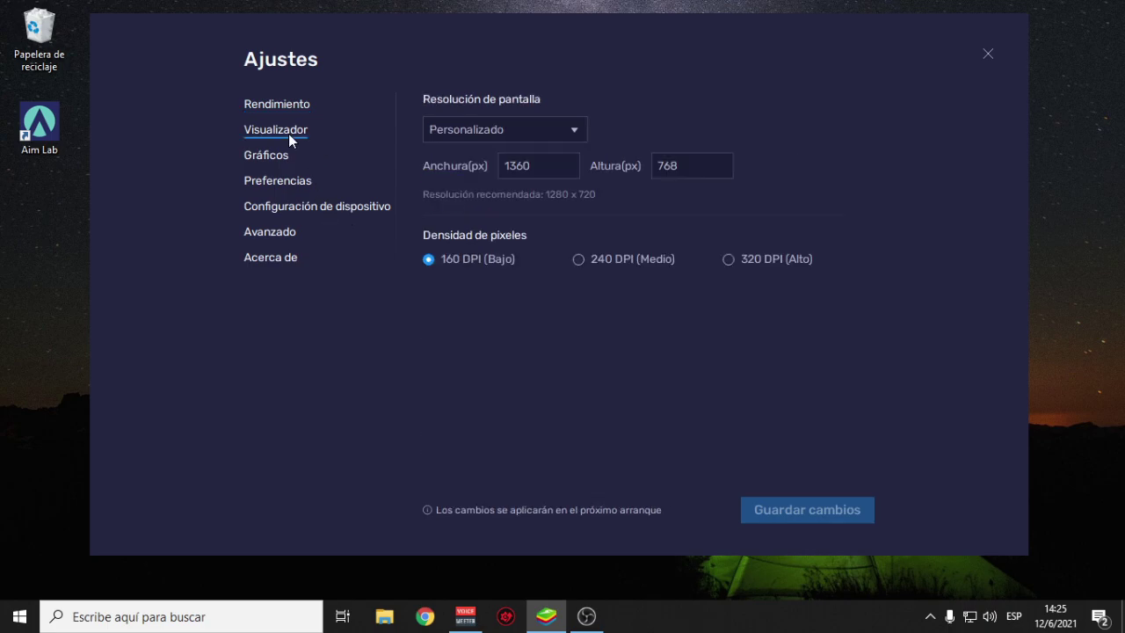
{"action": "left_click", "coordinate": [564, 136]}
{"action": "left_click", "coordinate": [544, 156]}
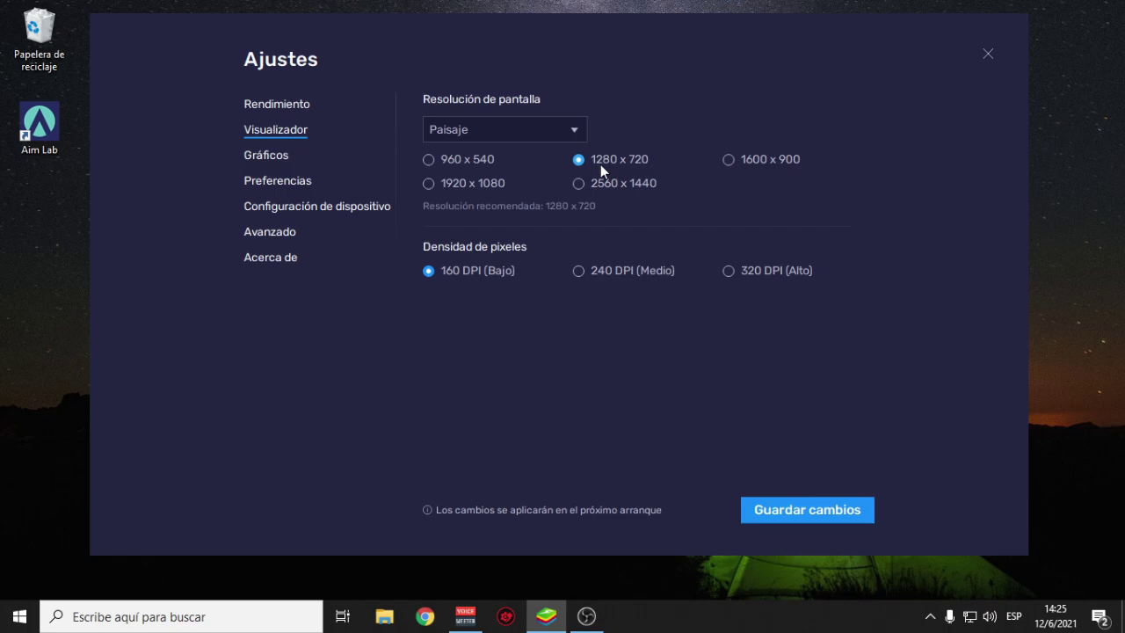
{"action": "left_click", "coordinate": [554, 132]}
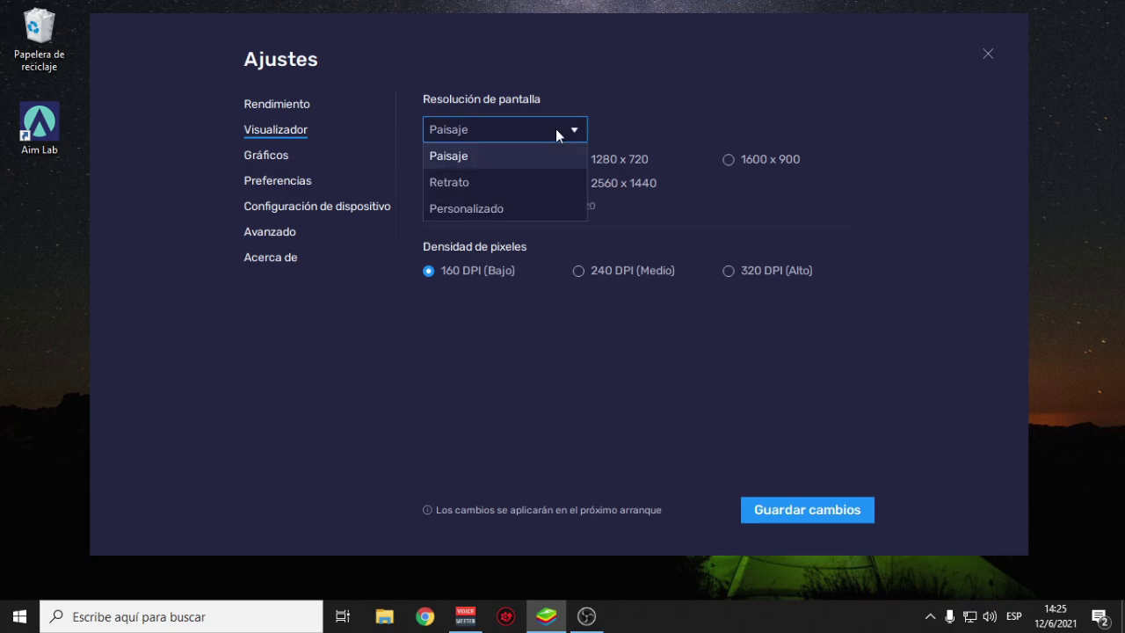
{"action": "left_click", "coordinate": [504, 208]}
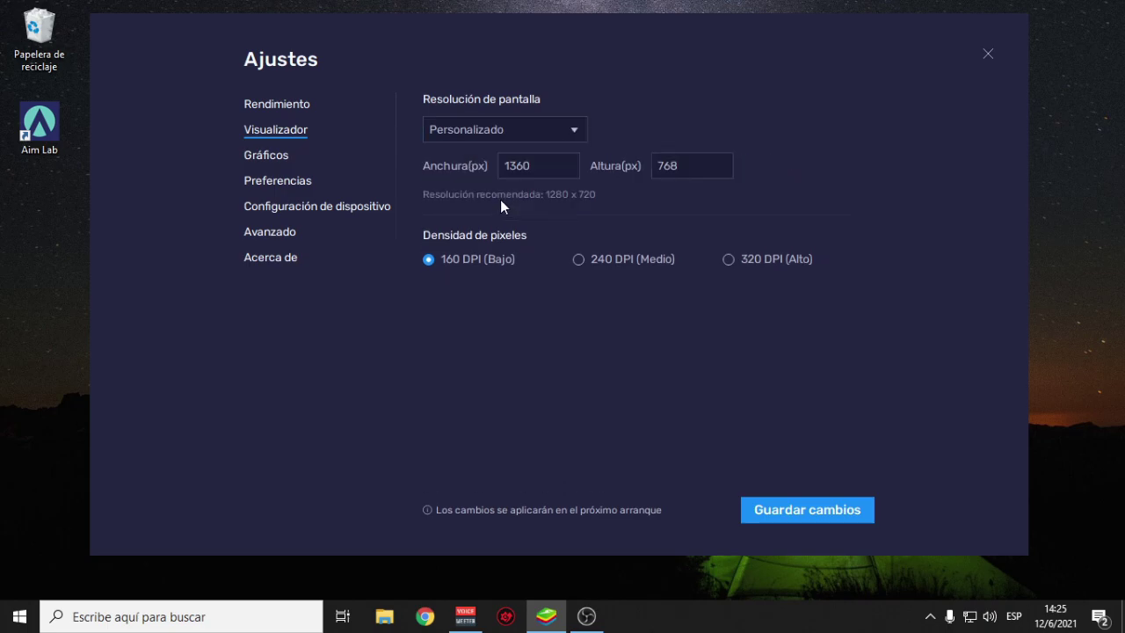
- Close the emulator settings and discard the display changes
{"action": "left_click", "coordinate": [989, 54]}
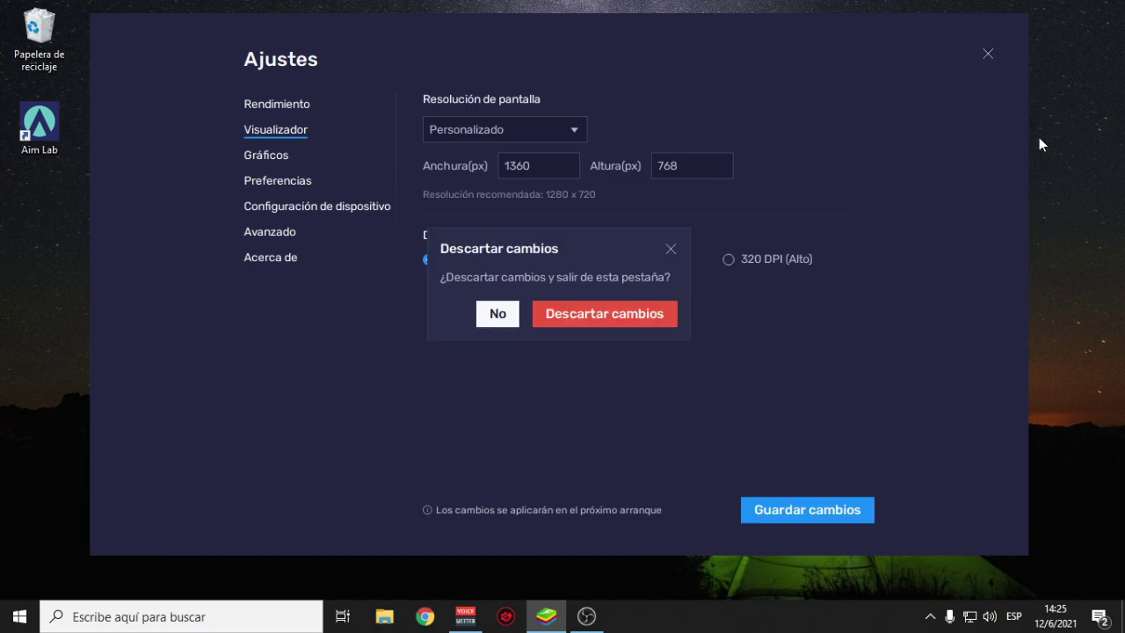
{"action": "left_click", "coordinate": [513, 319]}
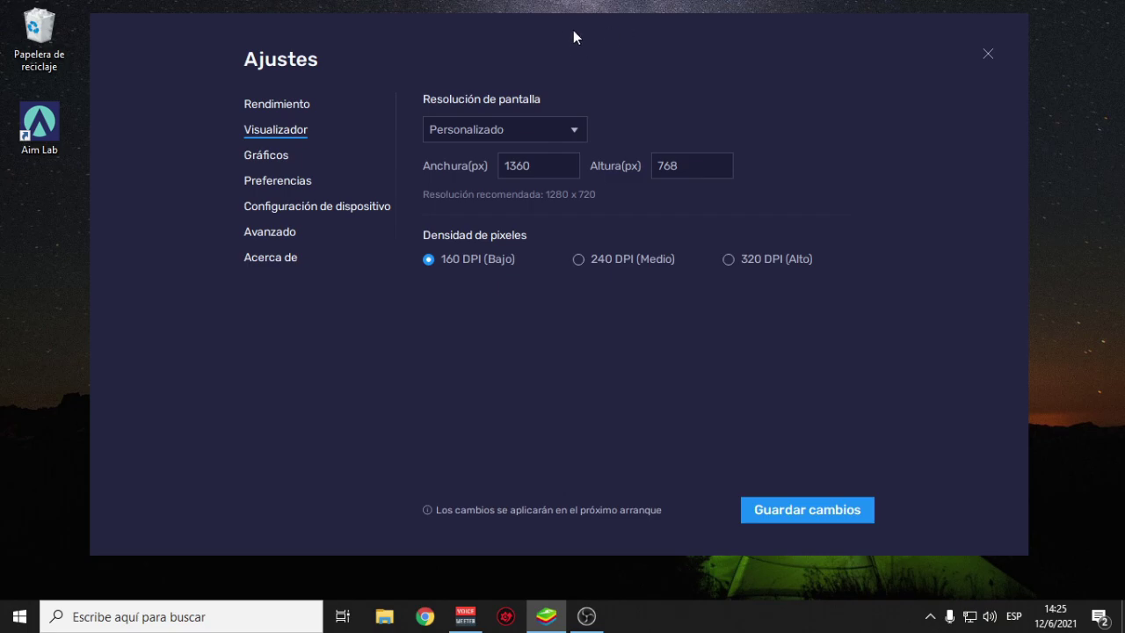
{"action": "left_click", "coordinate": [987, 54]}
{"action": "left_click", "coordinate": [615, 313]}
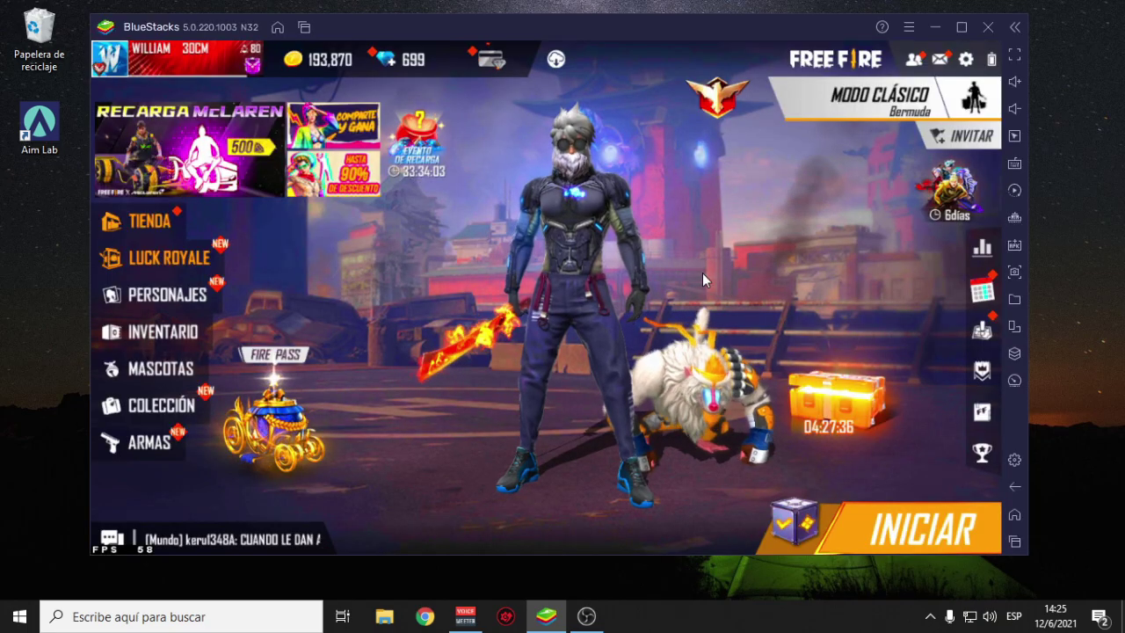
- Minimize the emulator and check the monitor's resolution options in the Windows display settings
{"action": "left_click", "coordinate": [935, 27]}
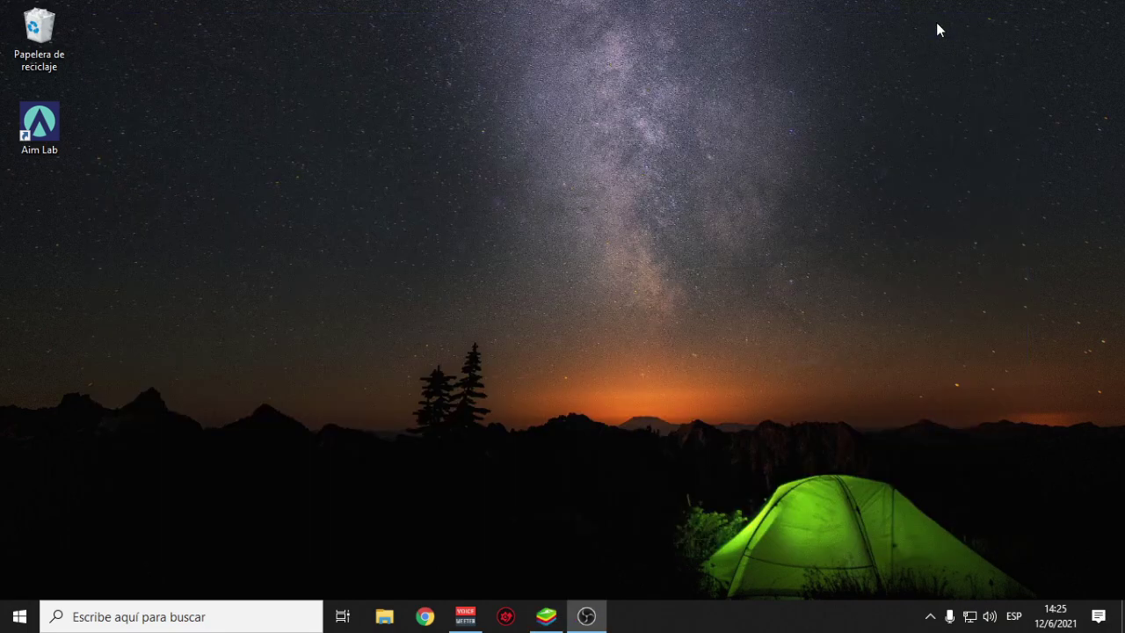
{"action": "right_click", "coordinate": [775, 159]}
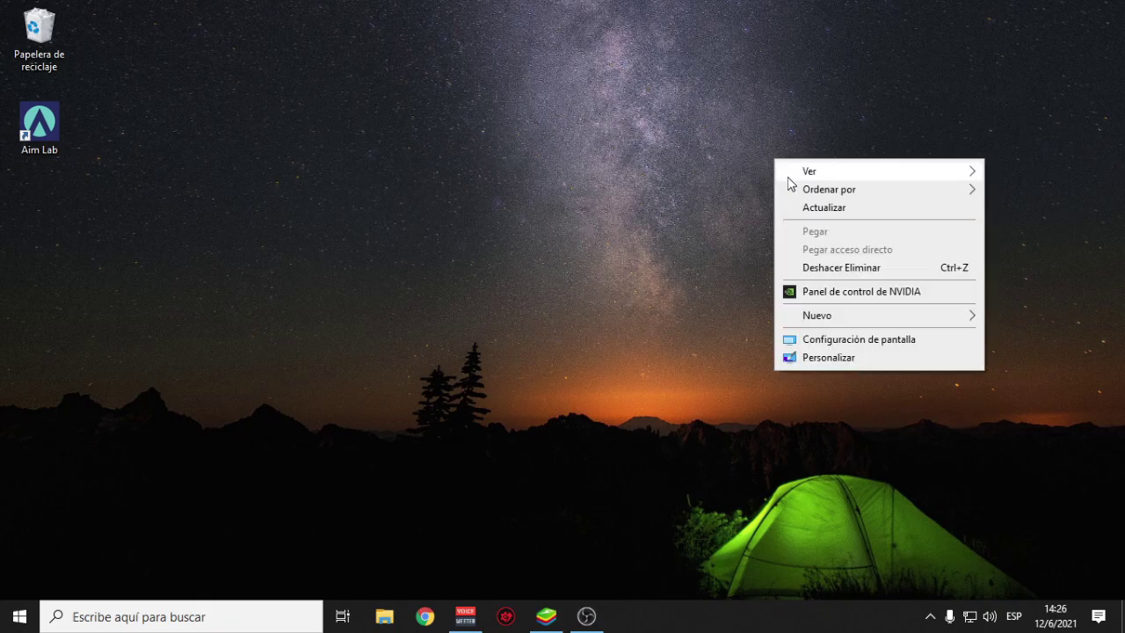
{"action": "left_click", "coordinate": [857, 343]}
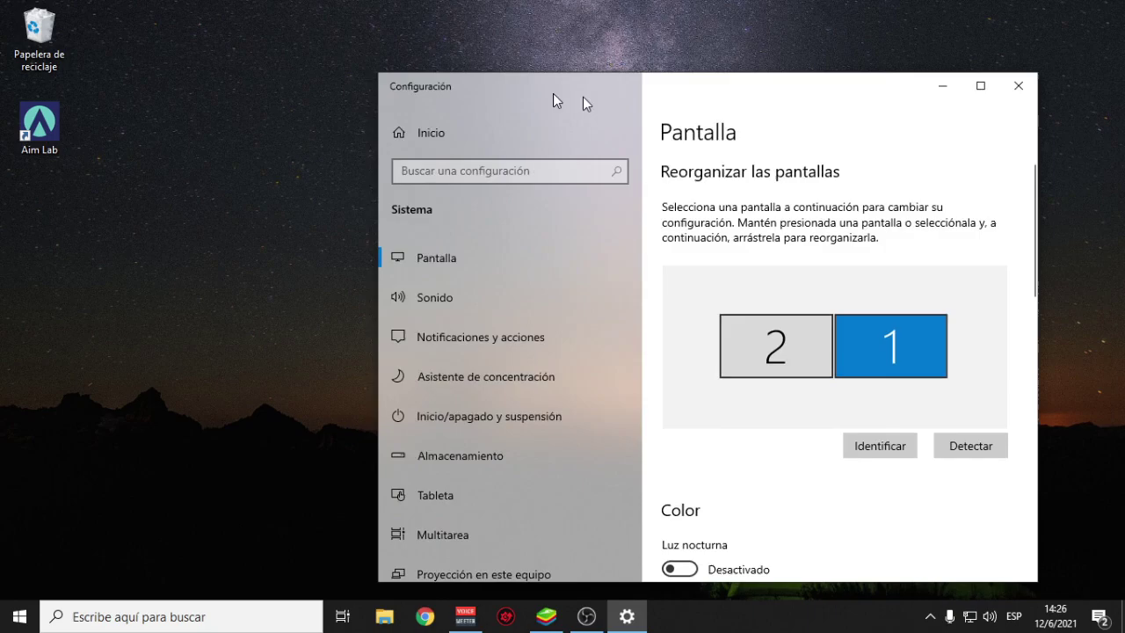
{"action": "left_click_drag", "start_coordinate": [583, 101], "coordinate": [404, 65]}
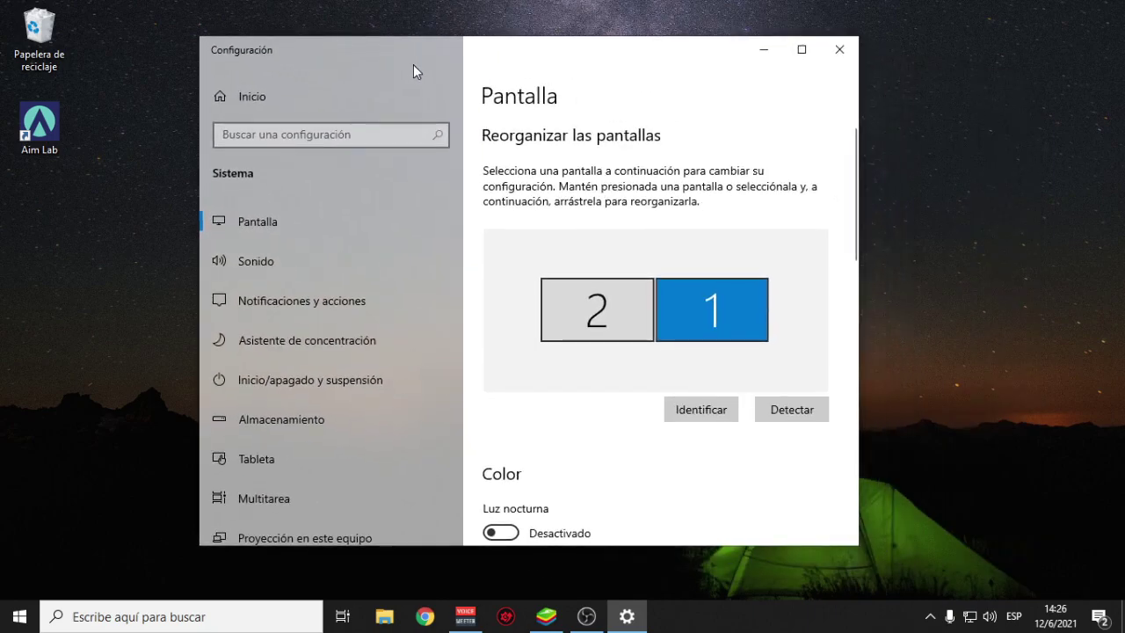
{"action": "scroll", "coordinate": [550, 283], "scroll_direction": "down", "scroll_amount": 7}
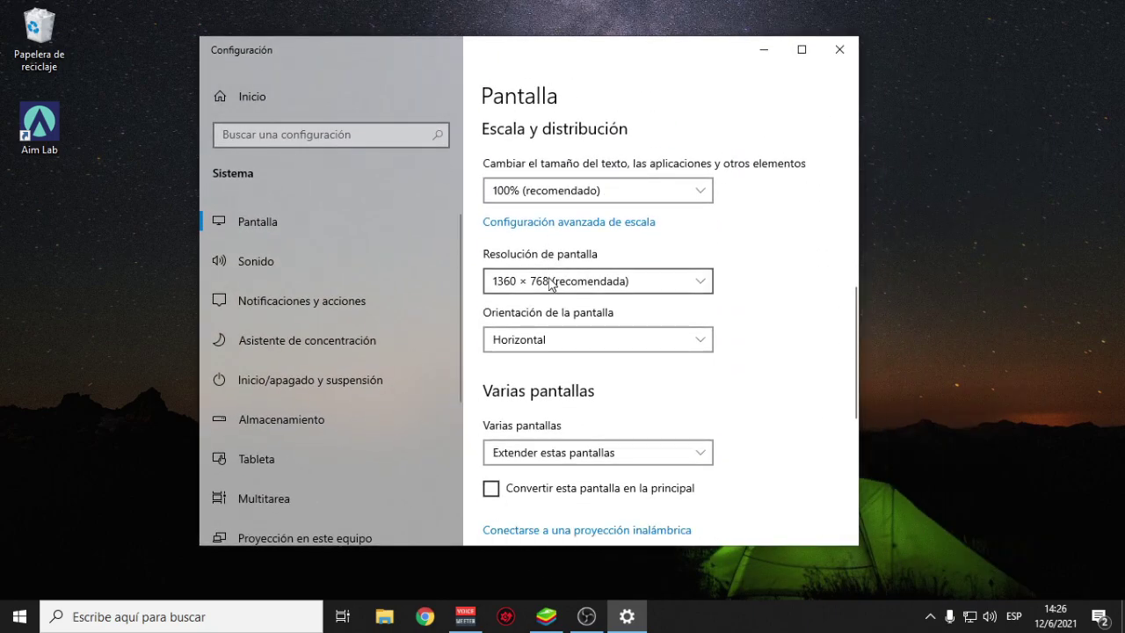
{"action": "left_click", "coordinate": [709, 291]}
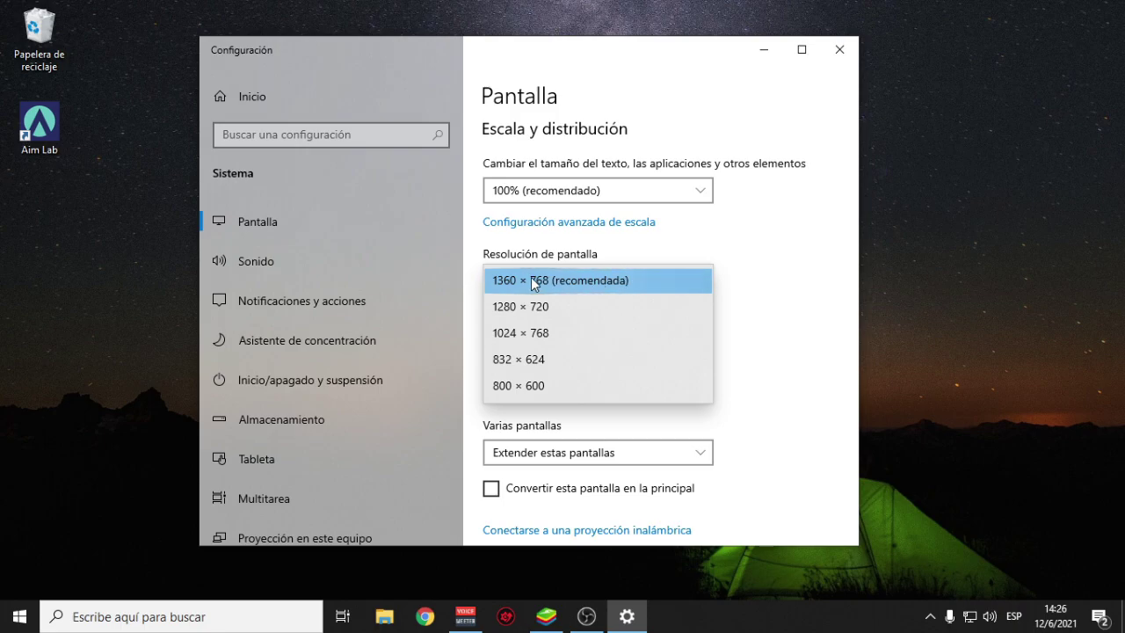
{"action": "left_click", "coordinate": [836, 290]}
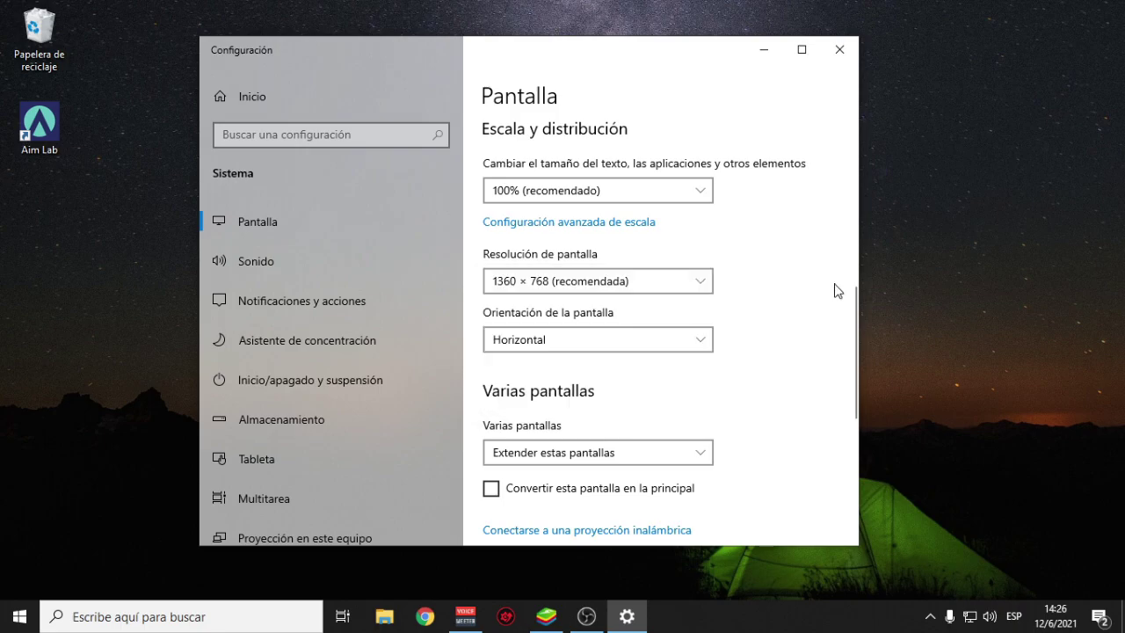
- Check the monitor's information and refresh rate in the advanced display settings, and close Windows Settings
{"action": "scroll", "coordinate": [813, 295], "scroll_direction": "down", "scroll_amount": 3}
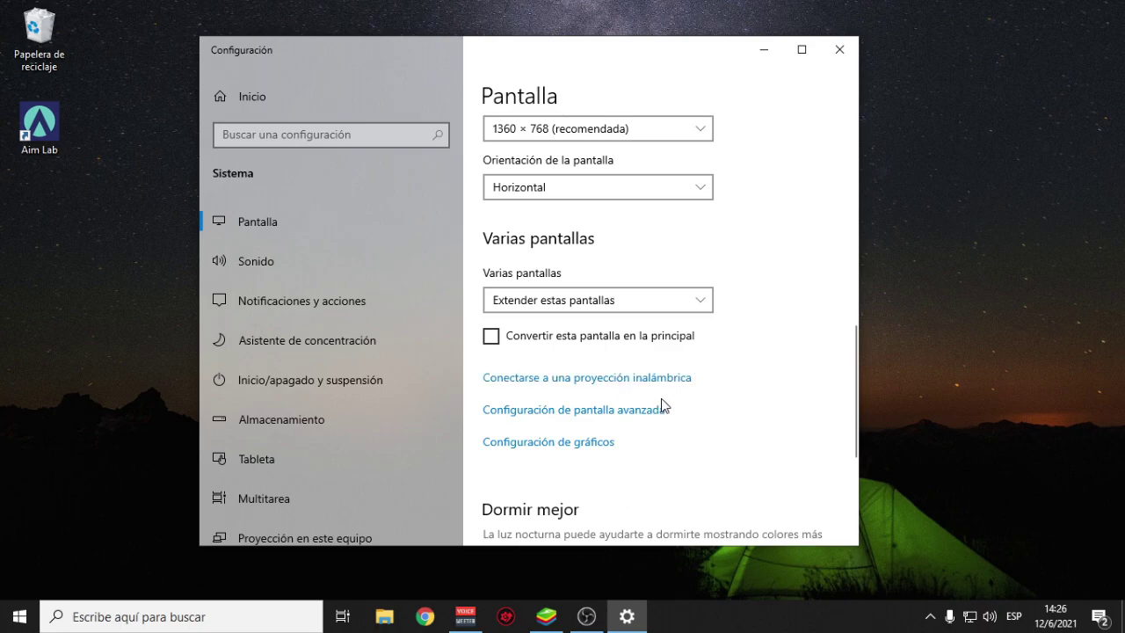
{"action": "left_click", "coordinate": [615, 421]}
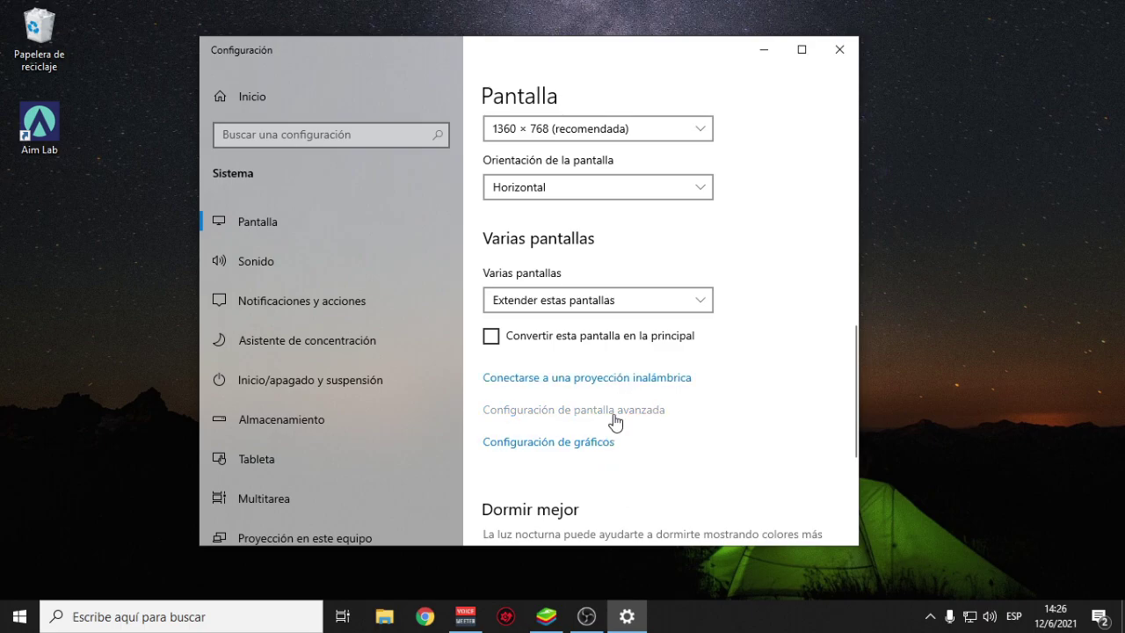
{"action": "scroll", "coordinate": [462, 337], "scroll_direction": "down", "scroll_amount": 3}
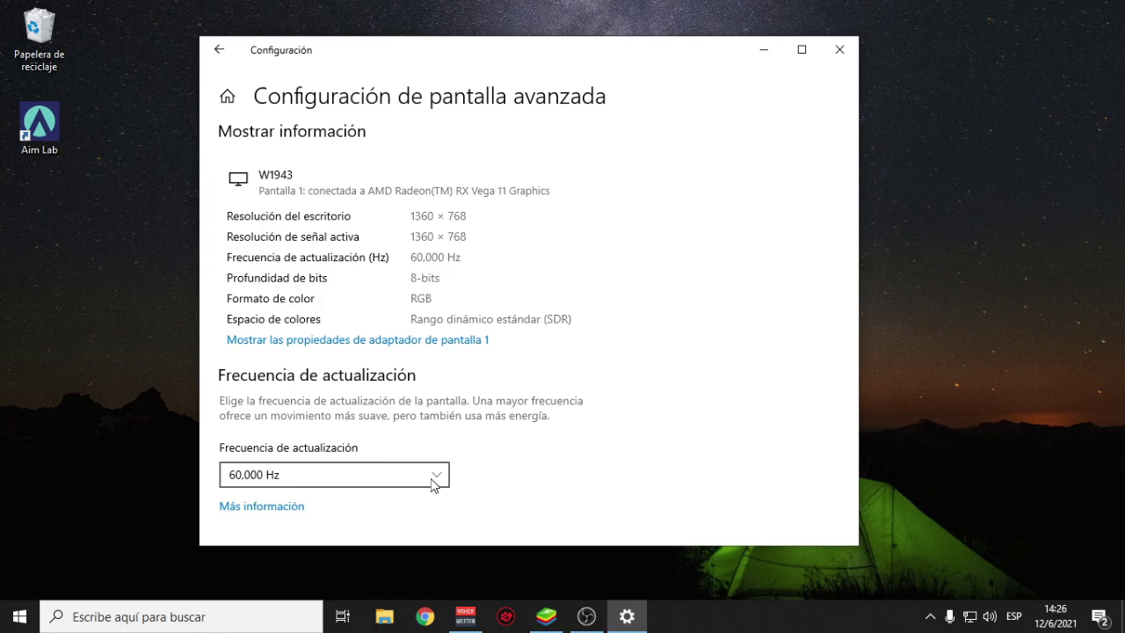
{"action": "scroll", "coordinate": [432, 477], "scroll_direction": "up", "scroll_amount": 3}
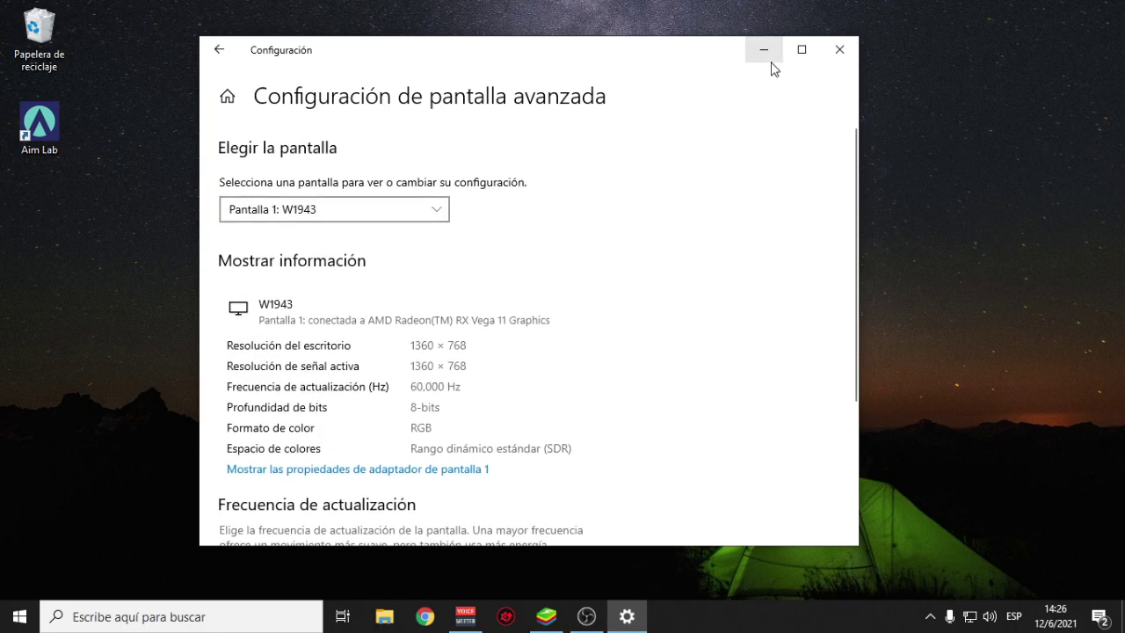
{"action": "left_click", "coordinate": [834, 46]}
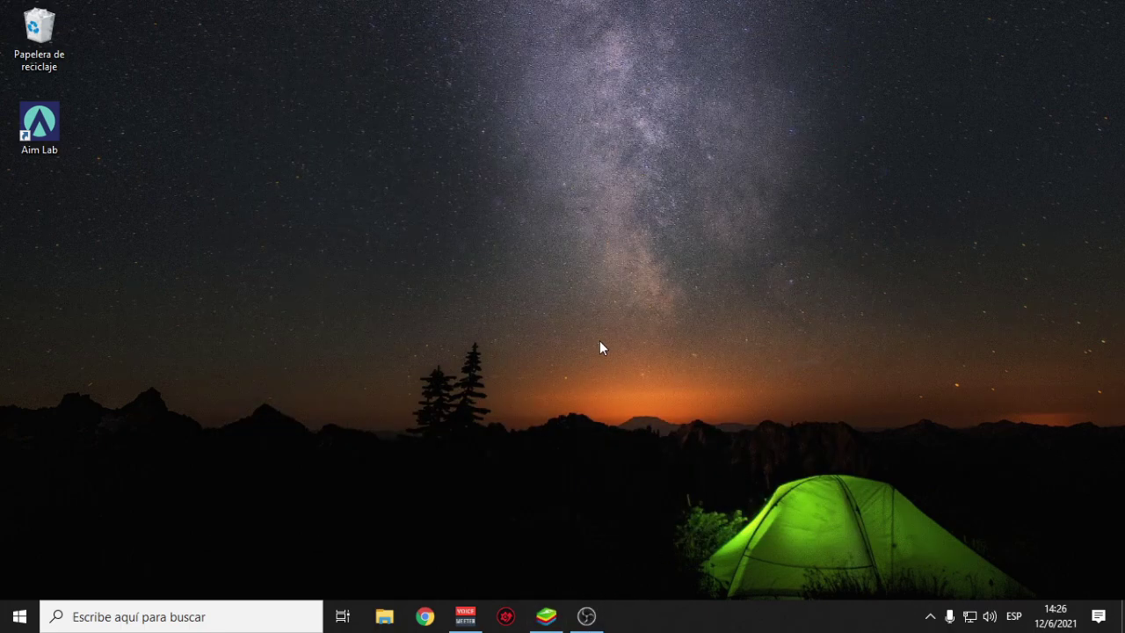
- Return to BlueStacks and review the custom resolution's width and height in its display settings
{"action": "left_click", "coordinate": [546, 616]}
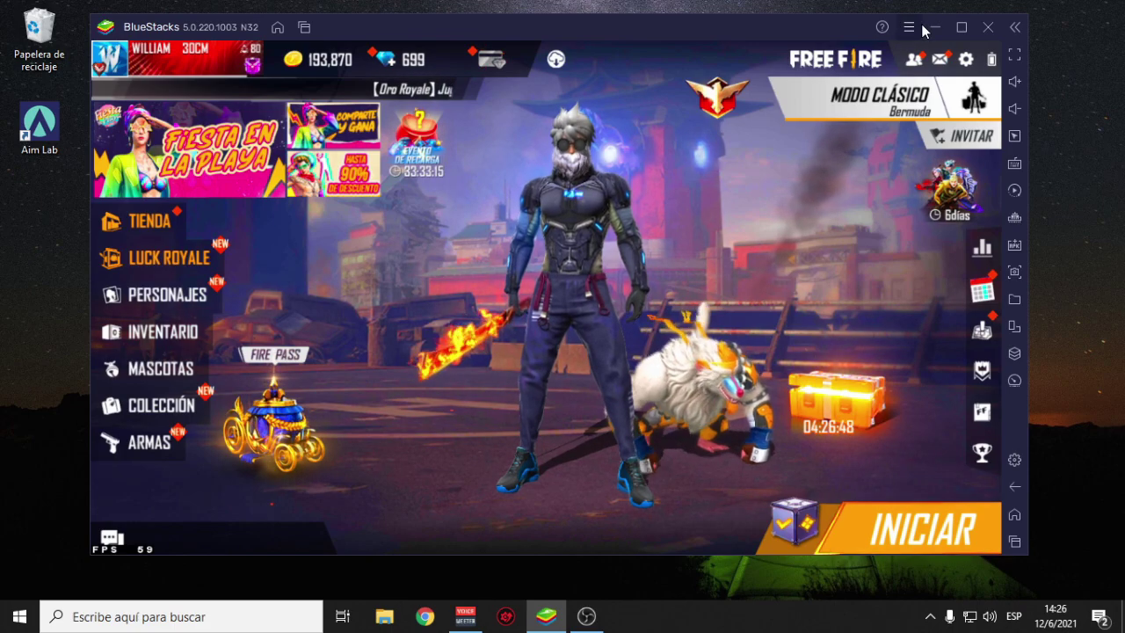
{"action": "left_click", "coordinate": [909, 27]}
{"action": "left_click", "coordinate": [865, 54]}
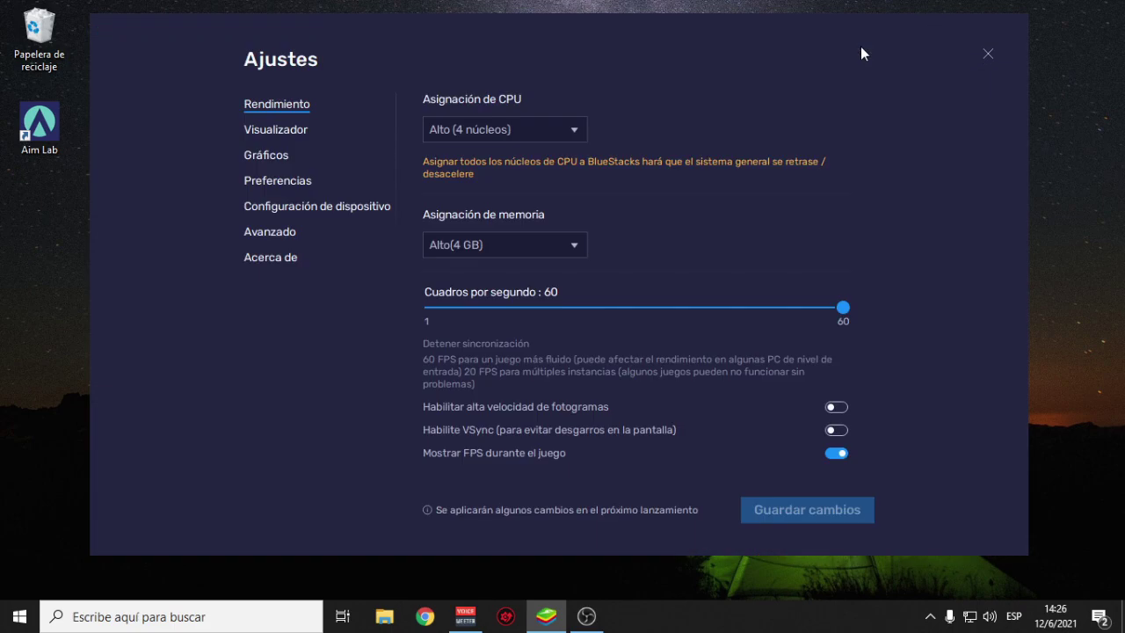
{"action": "left_click", "coordinate": [276, 158]}
{"action": "left_click", "coordinate": [275, 136]}
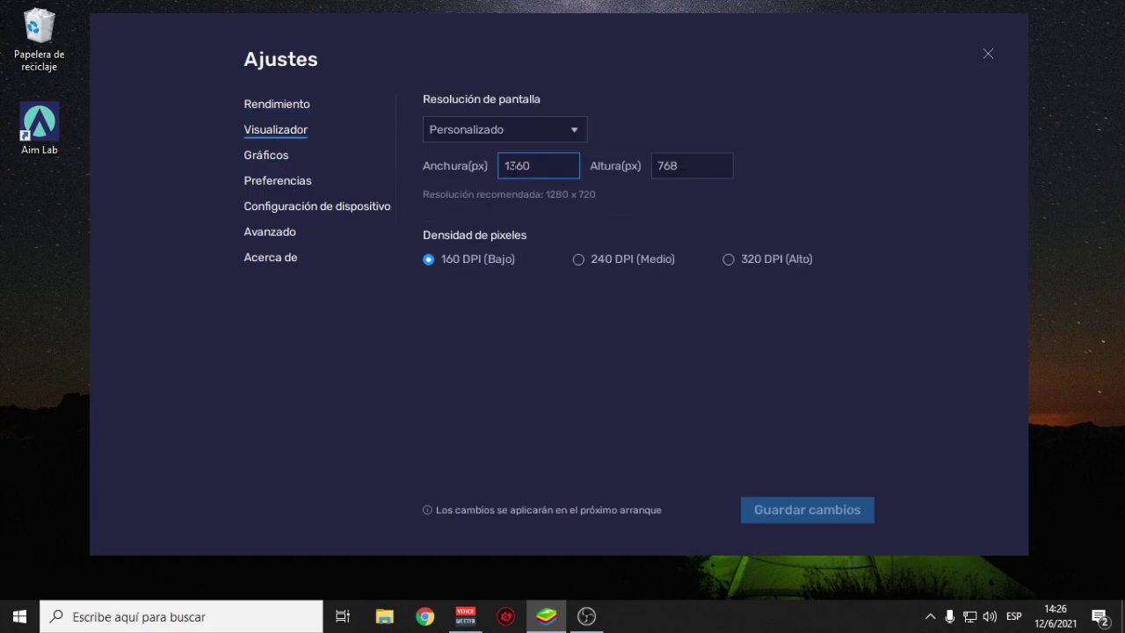
{"action": "left_click", "coordinate": [543, 169]}
{"action": "left_click", "coordinate": [690, 163]}
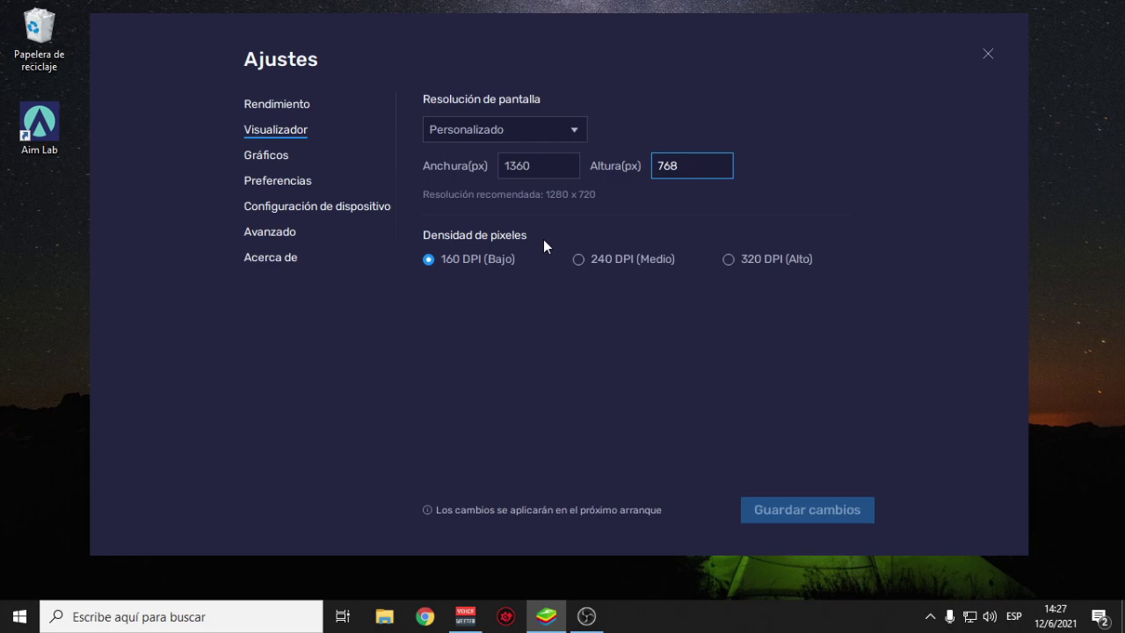
- Check the interface renderer options in the graphics settings and keep Software selected
{"action": "left_click", "coordinate": [262, 159]}
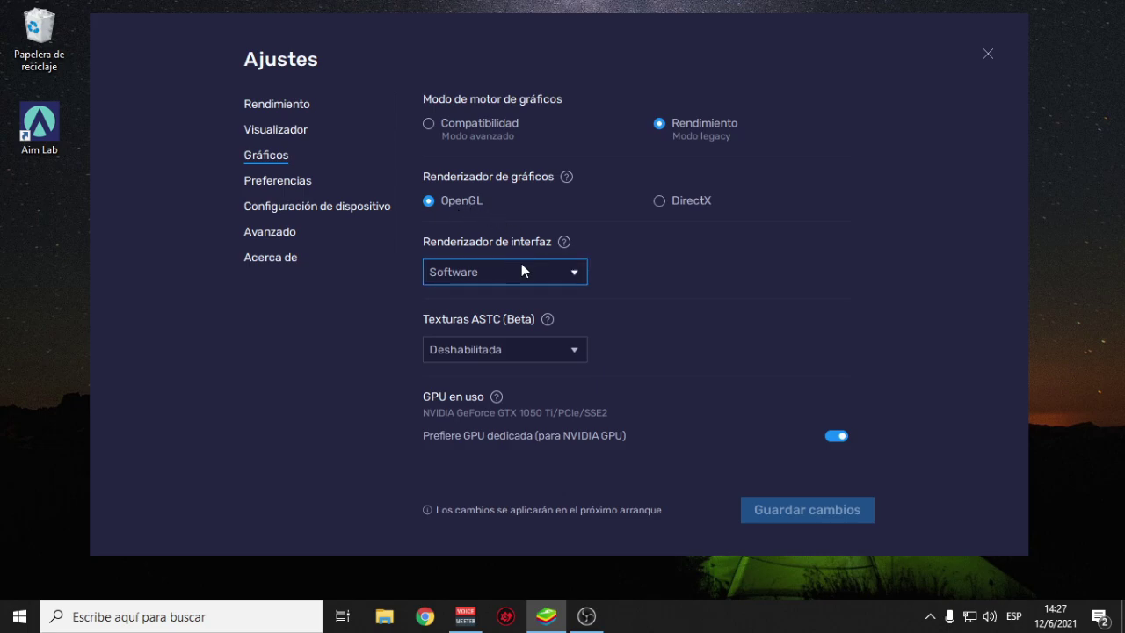
{"action": "left_click", "coordinate": [561, 272]}
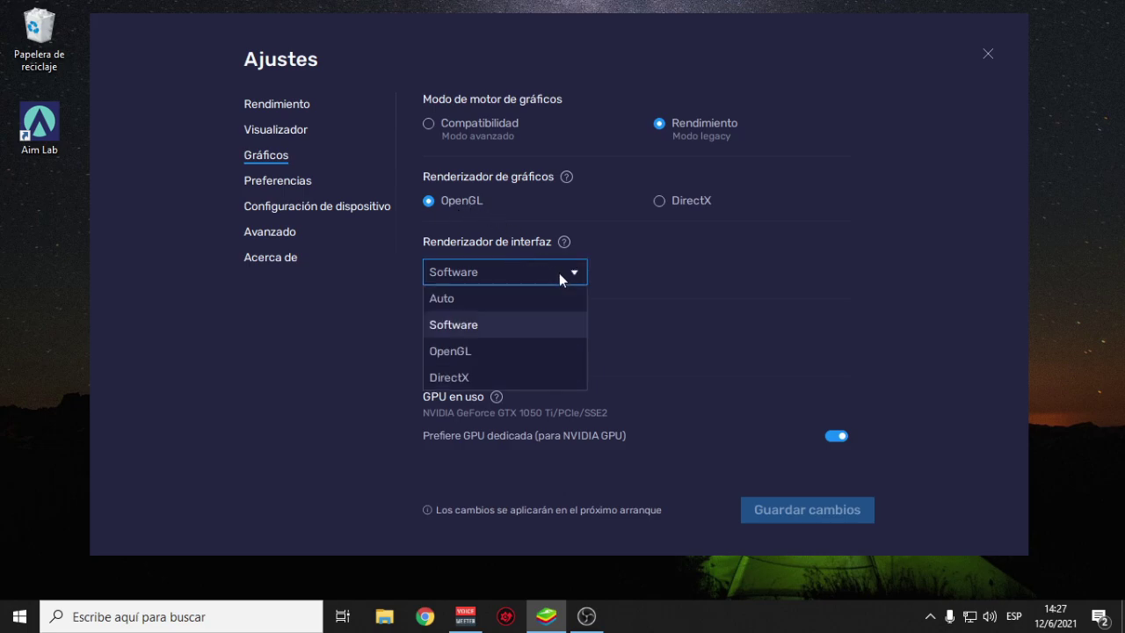
{"action": "left_click", "coordinate": [515, 327]}
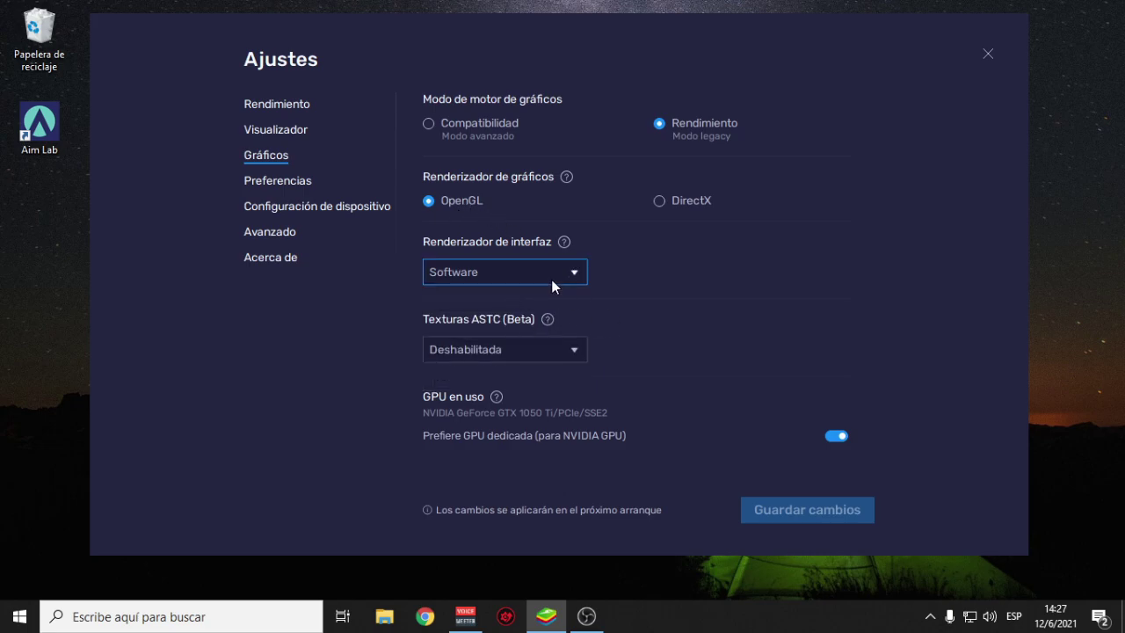
{"action": "left_click", "coordinate": [554, 278]}
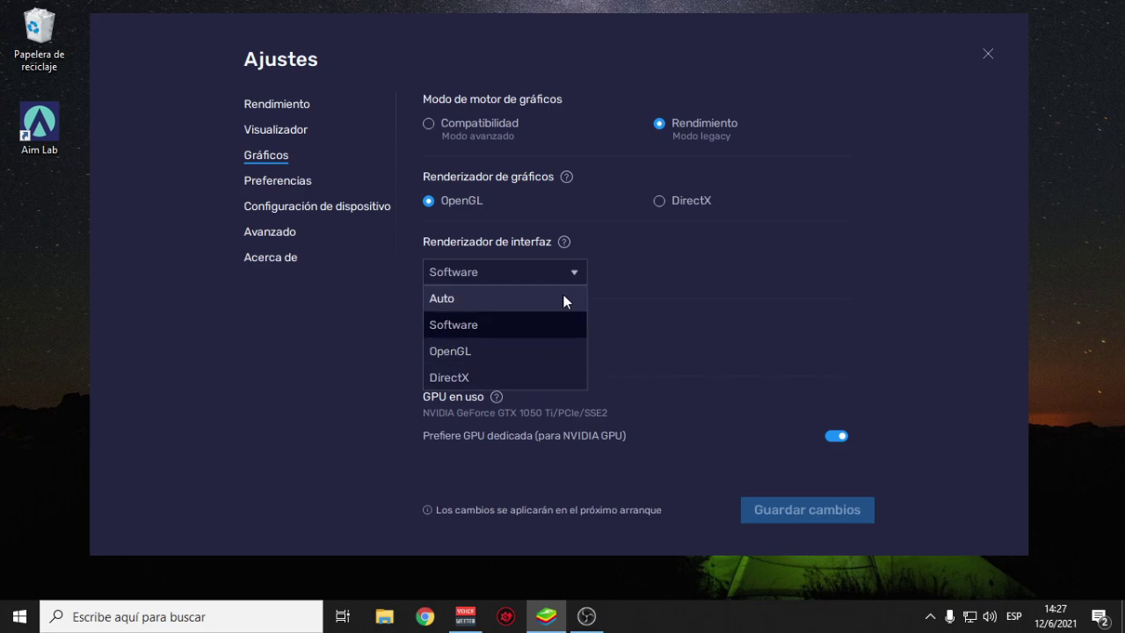
{"action": "left_click", "coordinate": [708, 332]}
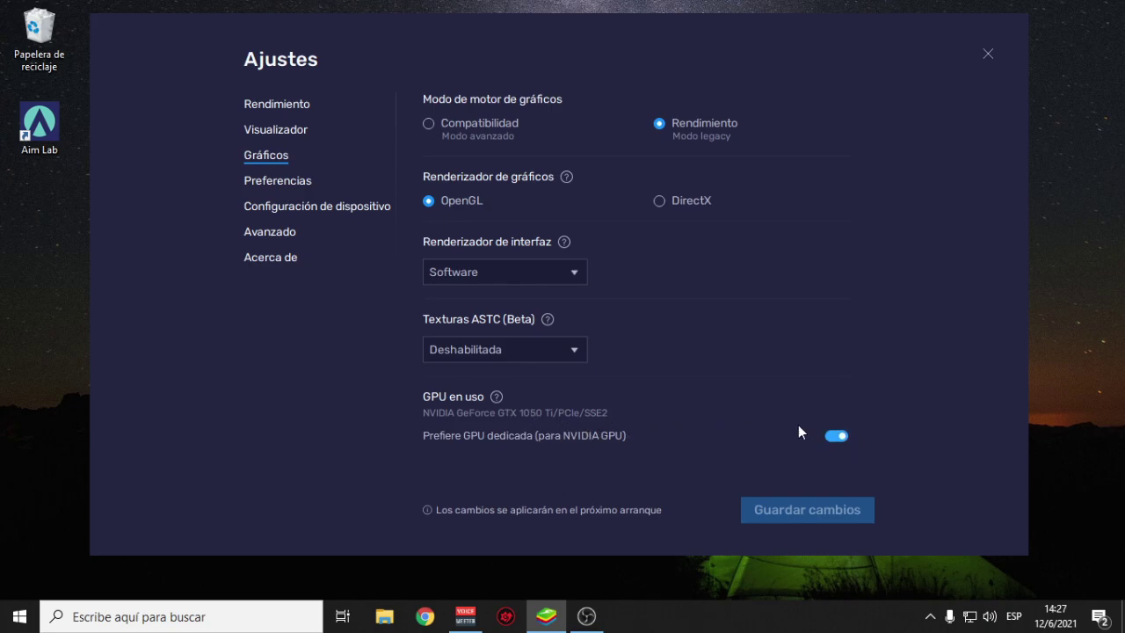
- Look through the available device profiles in the device settings, keep Samsung Galaxy S8 Plus, and close the settings
{"action": "left_click", "coordinate": [307, 211]}
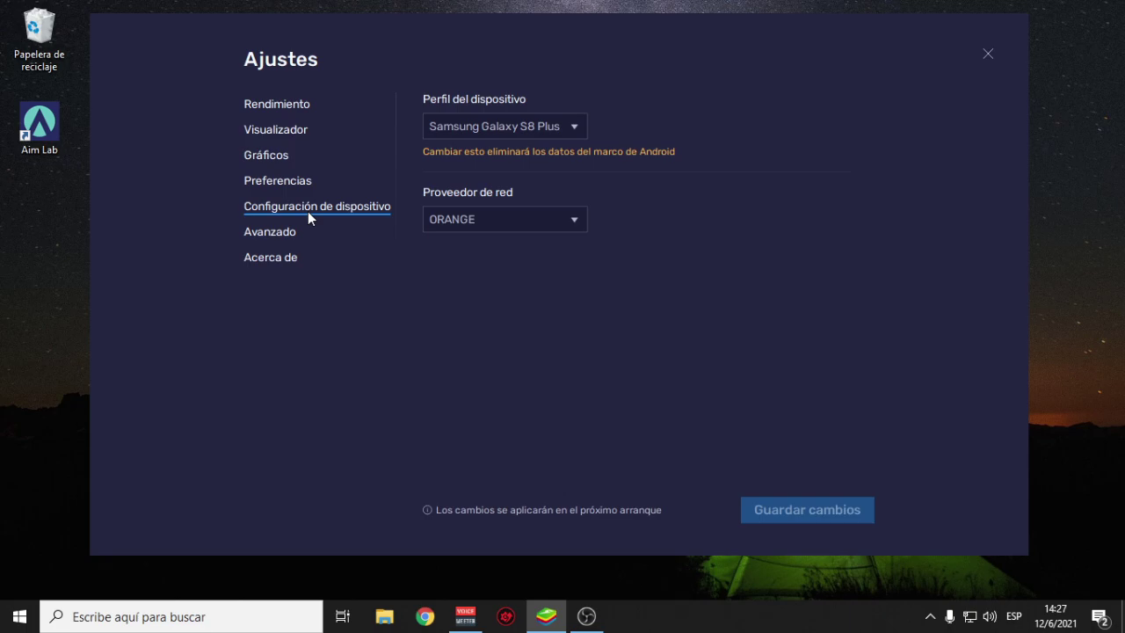
{"action": "left_click", "coordinate": [563, 136]}
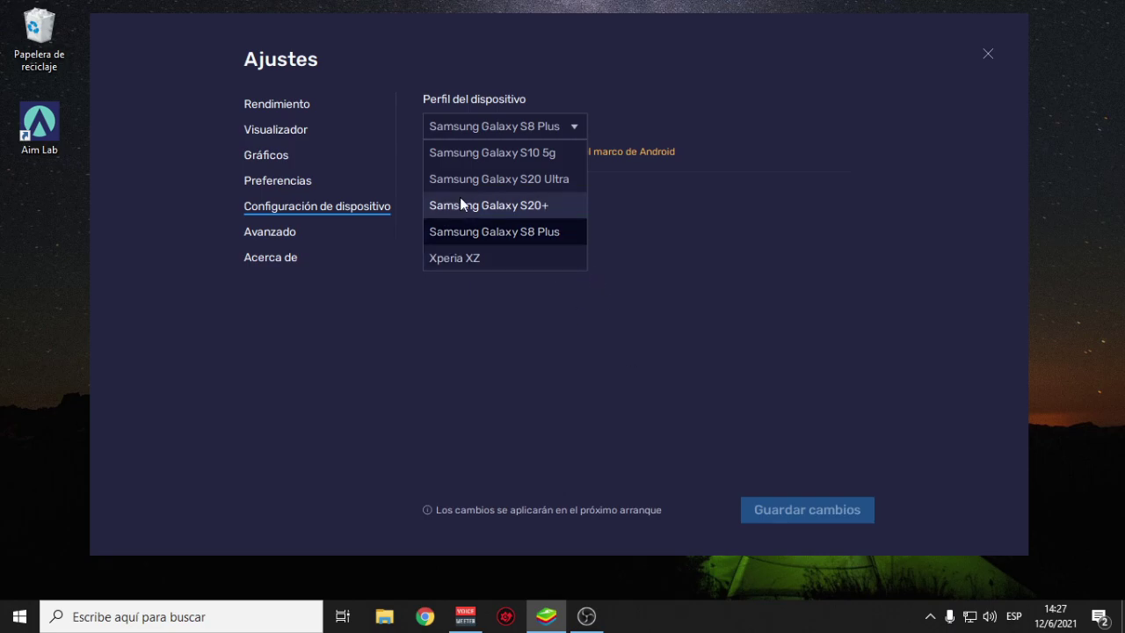
{"action": "scroll", "coordinate": [458, 189], "scroll_direction": "up", "scroll_amount": 5}
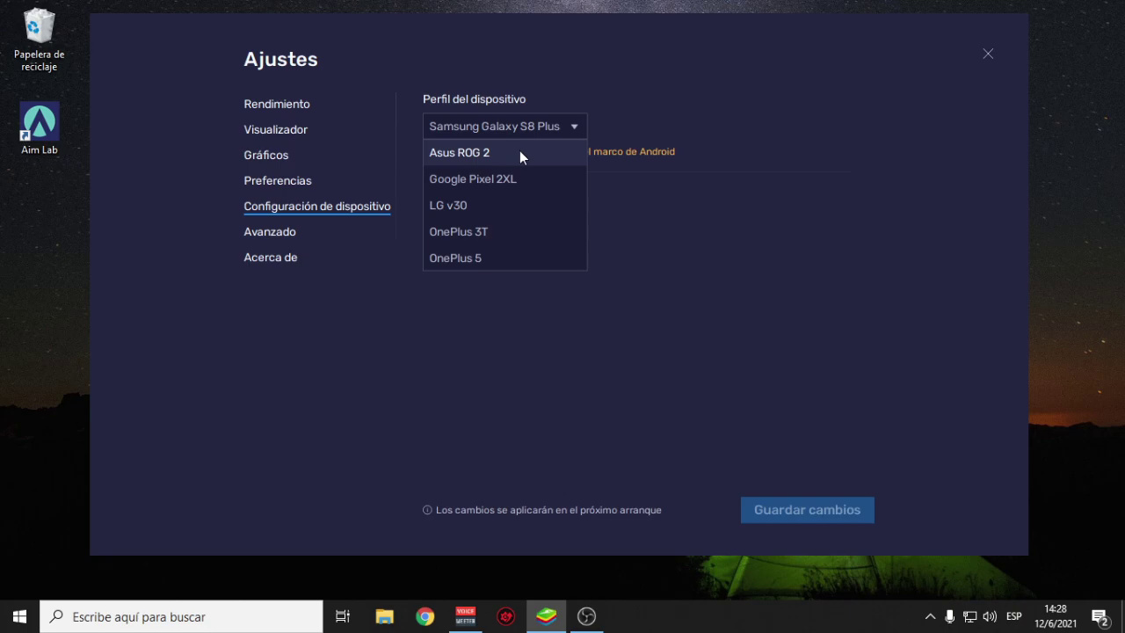
{"action": "scroll", "coordinate": [520, 155], "scroll_direction": "down", "scroll_amount": 5}
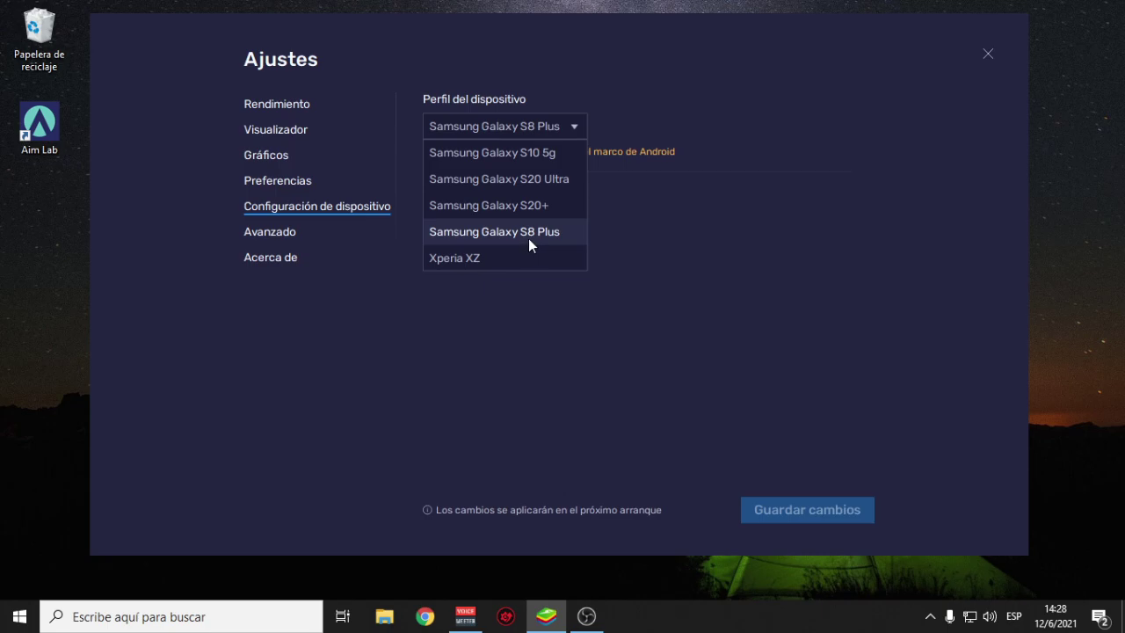
{"action": "left_click", "coordinate": [582, 128]}
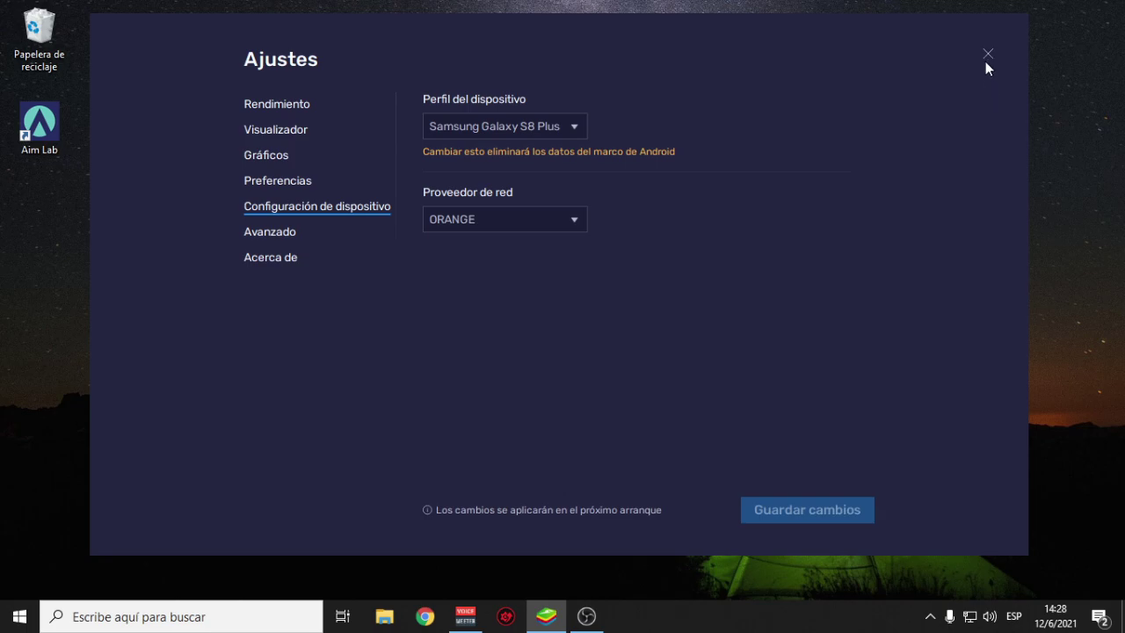
{"action": "left_click", "coordinate": [987, 52]}
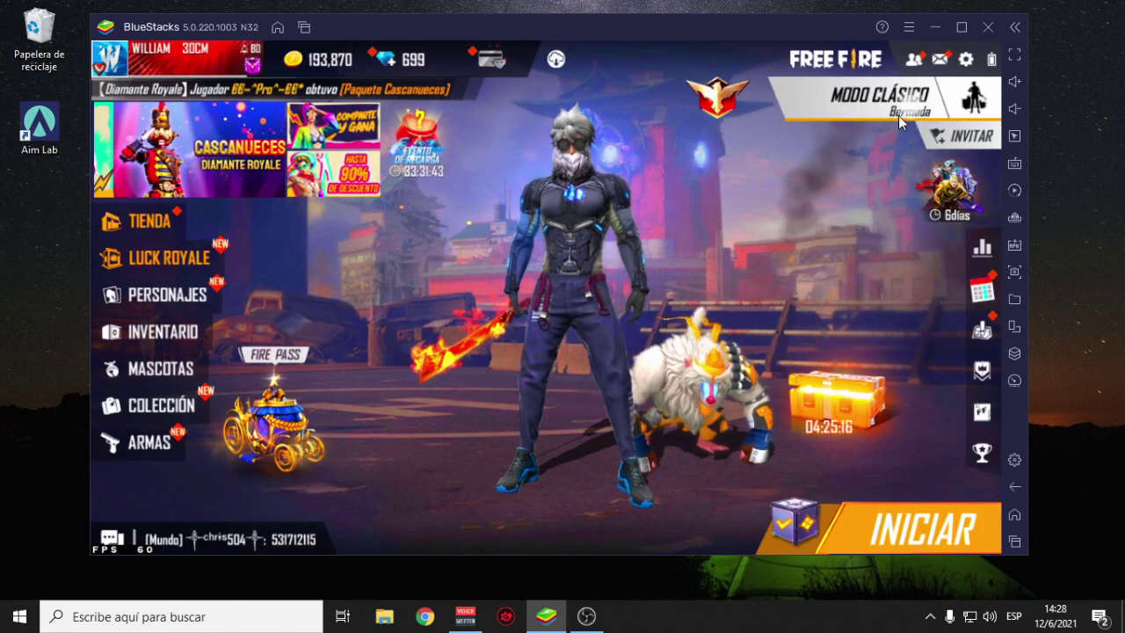
- Change the Free Fire game mode to Entrenamiento, start the match, and switch the emulator to full screen
{"action": "left_click", "coordinate": [898, 115]}
{"action": "left_click", "coordinate": [763, 511]}
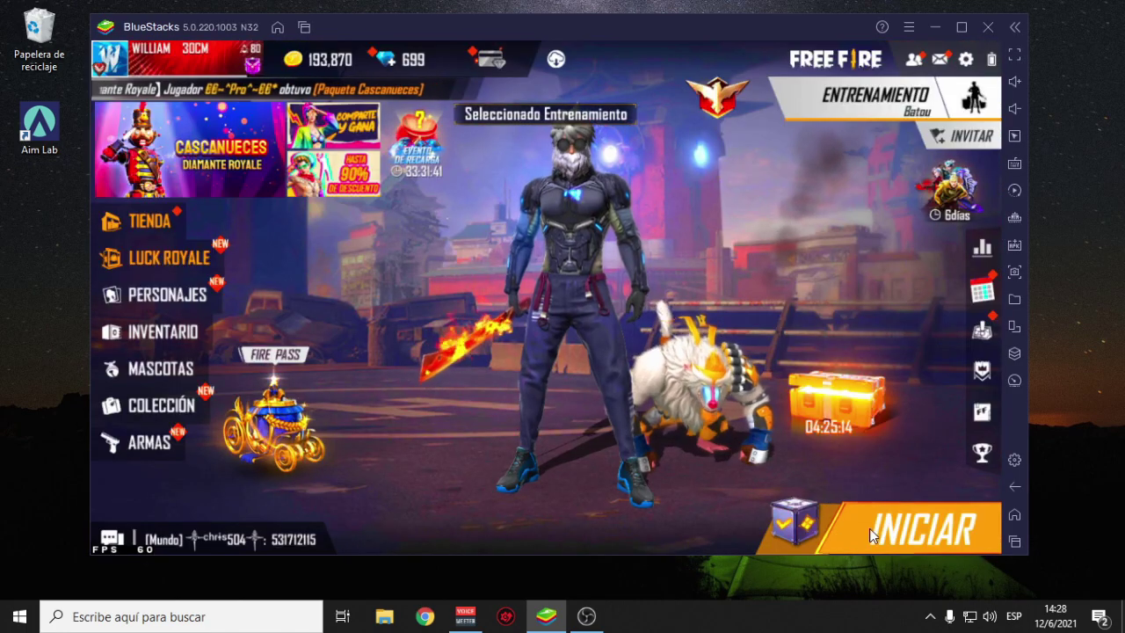
{"action": "left_click", "coordinate": [875, 527]}
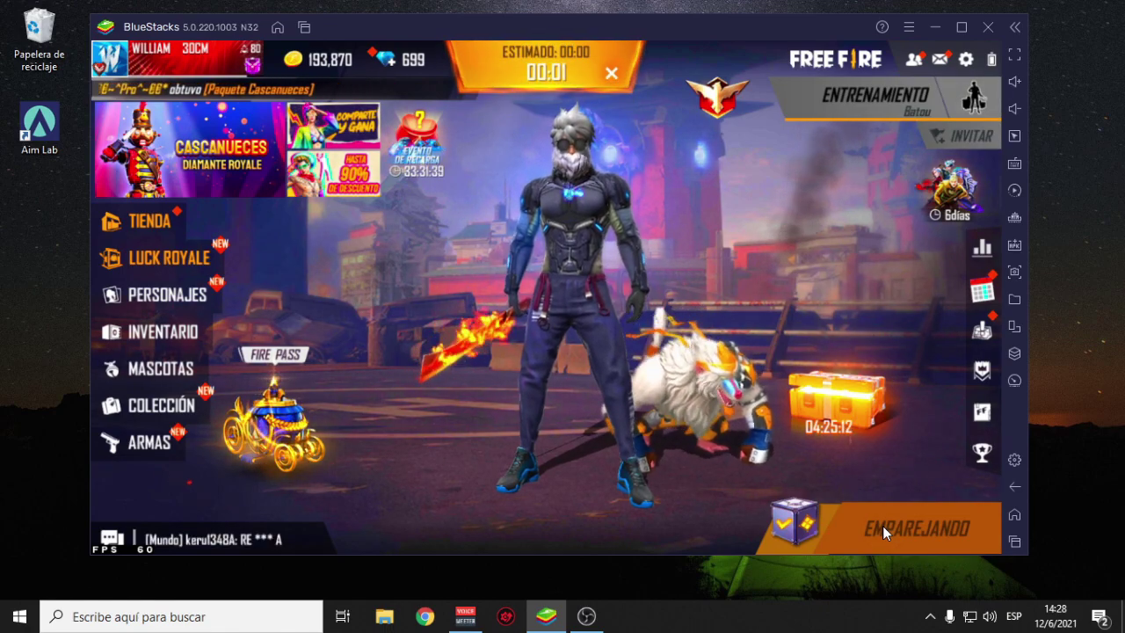
{"action": "left_click", "coordinate": [1016, 57]}
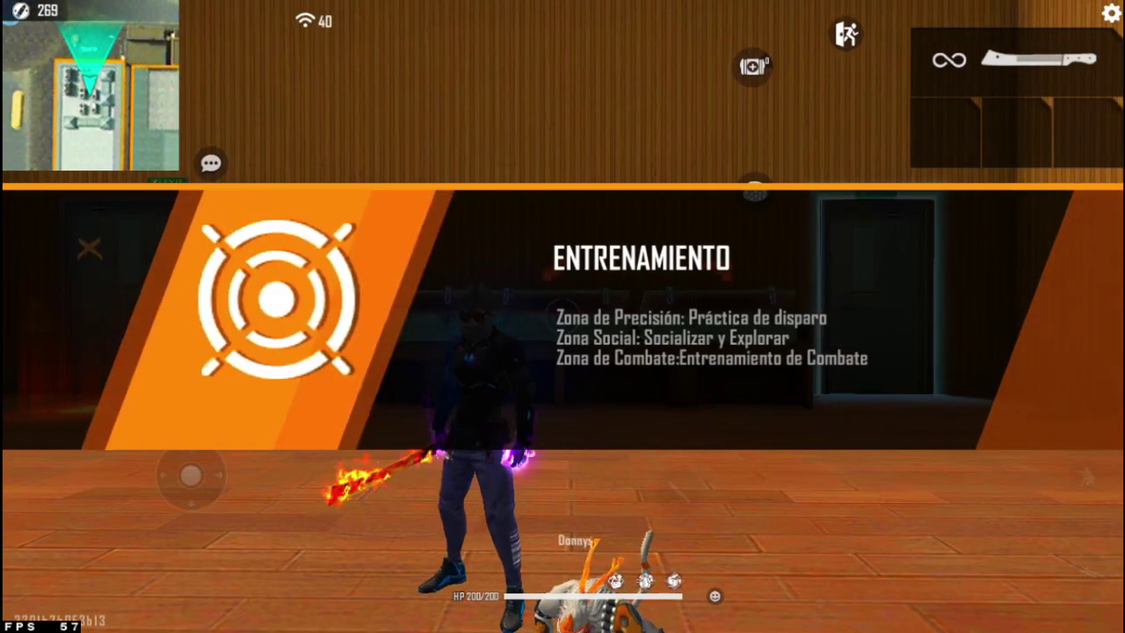
- Open the weapon selection in the training room and equip the MP40 submachine gun and the M1887 shotgun
{"action": "key", "text": "w"}
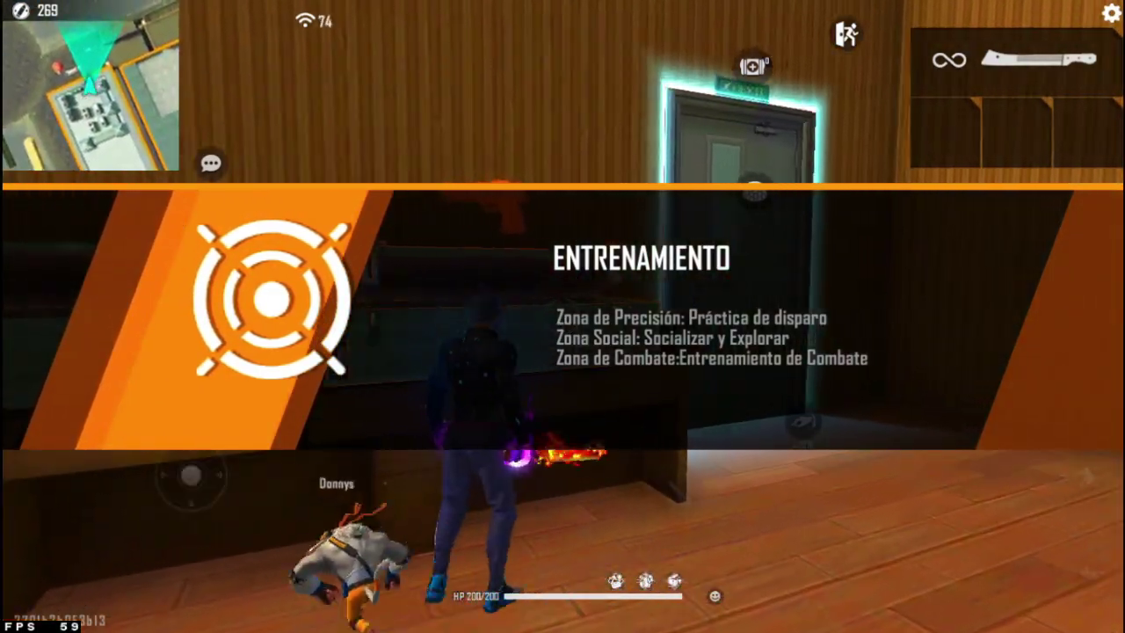
{"action": "key", "text": "f"}
{"action": "left_click", "coordinate": [558, 188]}
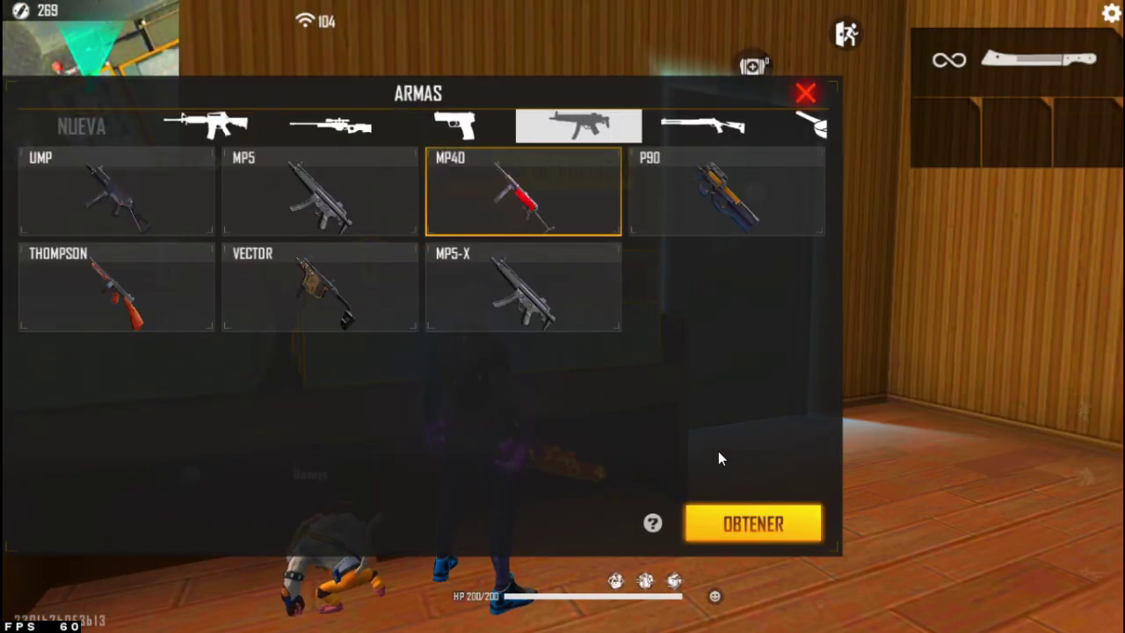
{"action": "left_click", "coordinate": [767, 510]}
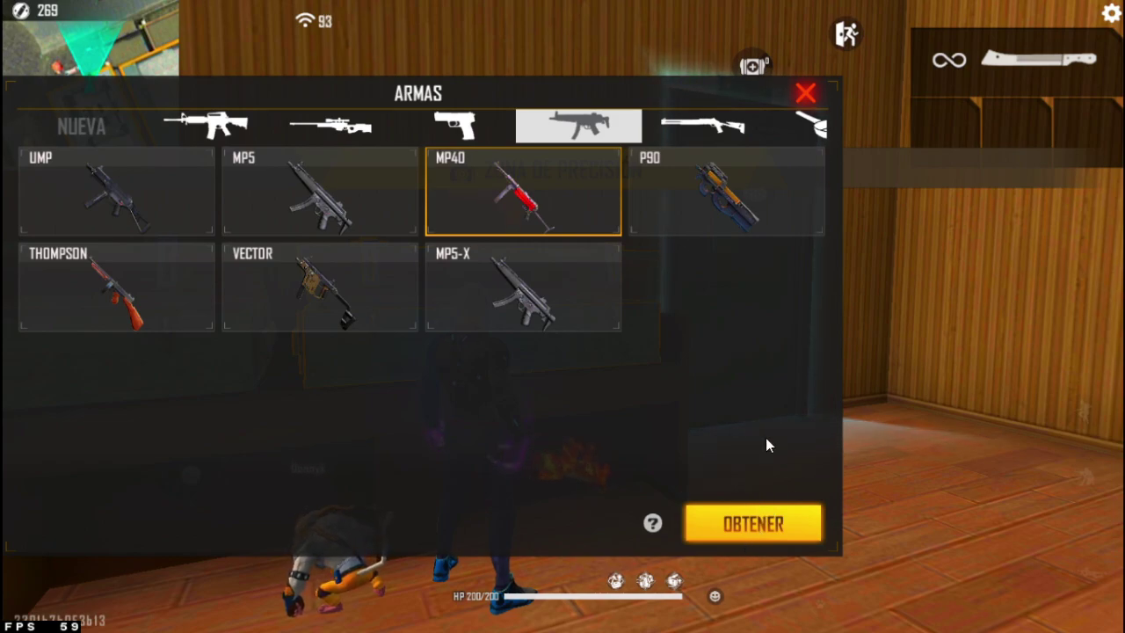
{"action": "left_click", "coordinate": [703, 126]}
{"action": "left_click", "coordinate": [699, 201]}
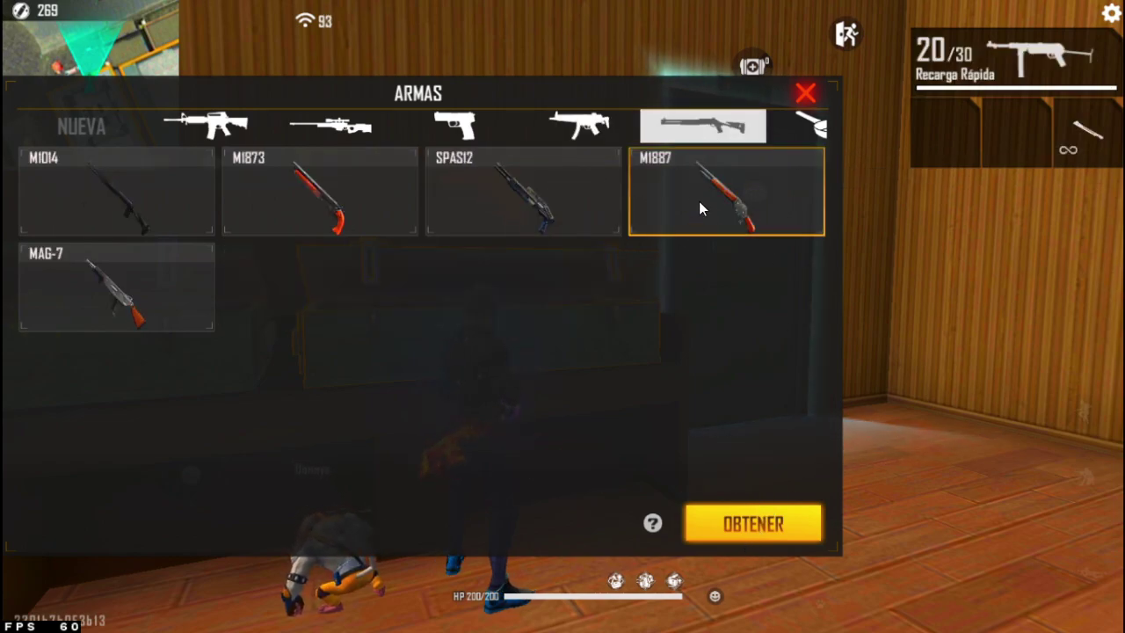
{"action": "left_click", "coordinate": [757, 518]}
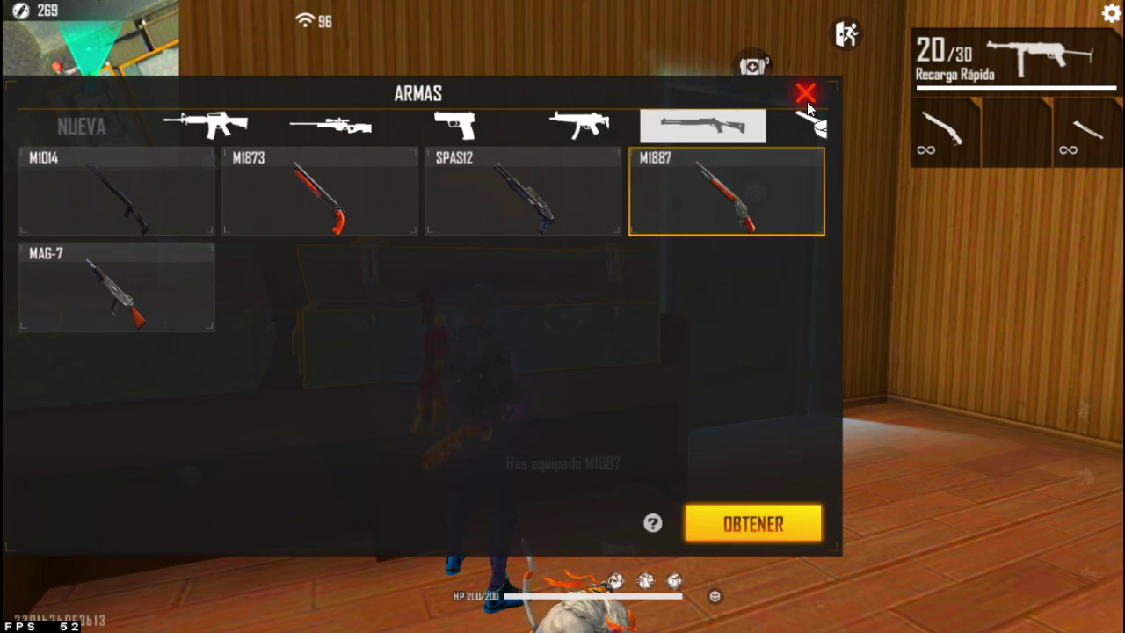
- Equip the Desert Eagle pistol and close the weapon selection
{"action": "left_click", "coordinate": [465, 132]}
{"action": "left_click", "coordinate": [682, 200]}
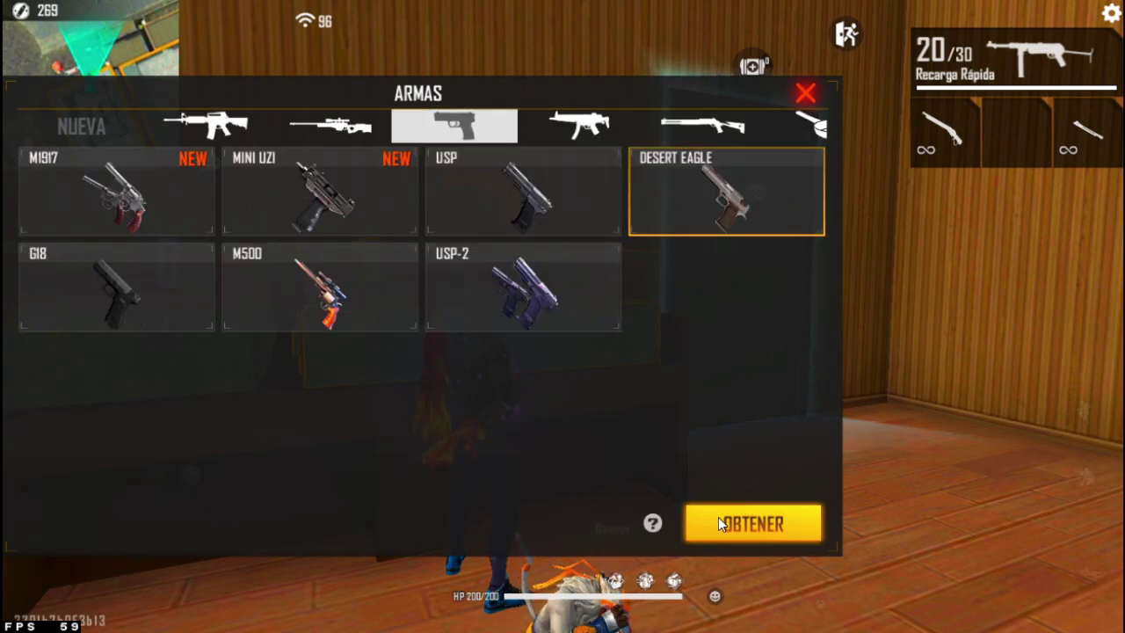
{"action": "left_click", "coordinate": [753, 523]}
{"action": "left_click", "coordinate": [806, 93]}
- Draw the MP40, shoot the practice dummy in the shooting range, and reload the weapon while moving around the room
{"action": "key", "text": "w"}
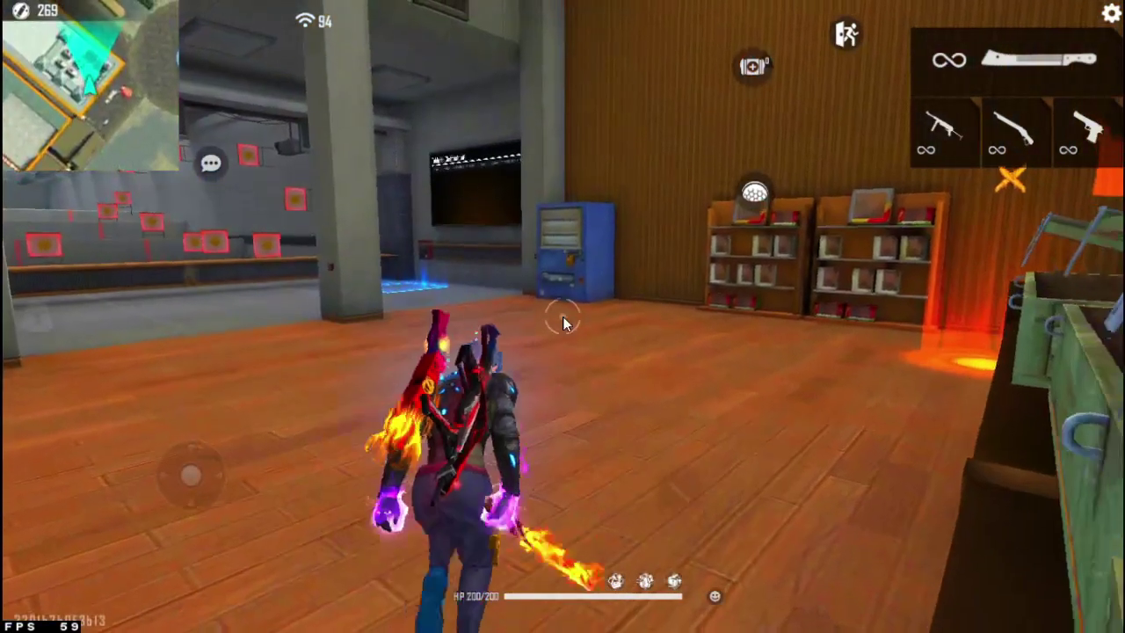
{"action": "key", "text": "1"}
{"action": "key", "text": "s"}
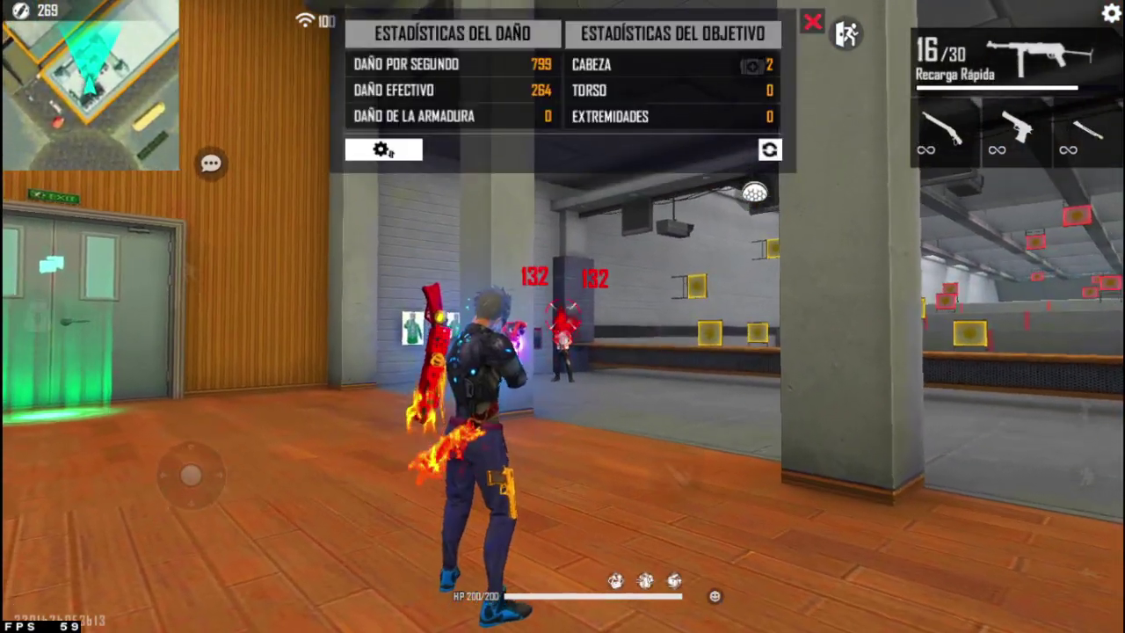
{"action": "key", "text": "d"}
{"action": "key", "text": "w"}
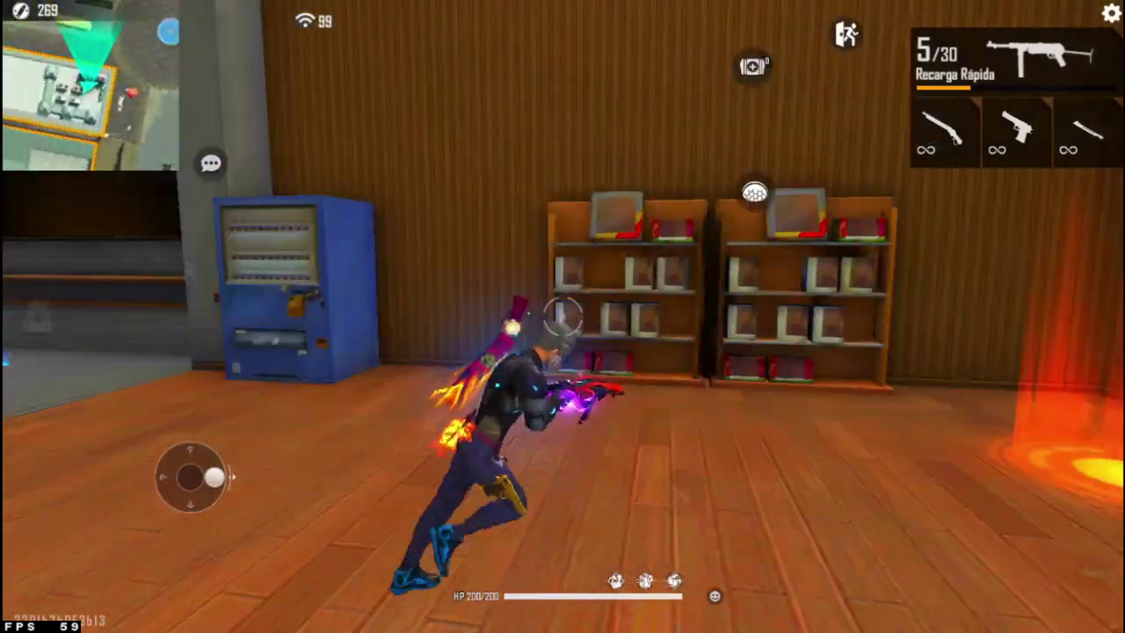
{"action": "key", "text": "r"}
- Run through the combat zone of the training map to test how smoothly the game plays
{"action": "key", "text": "3"}
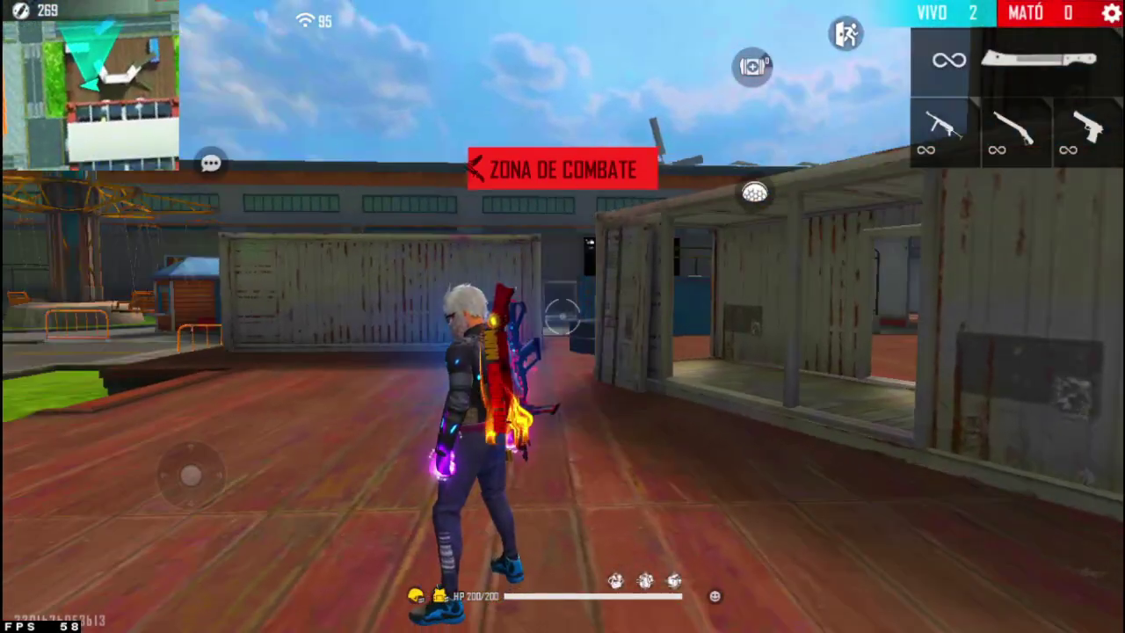
{"action": "key", "text": "w"}
{"action": "key", "text": "w"}
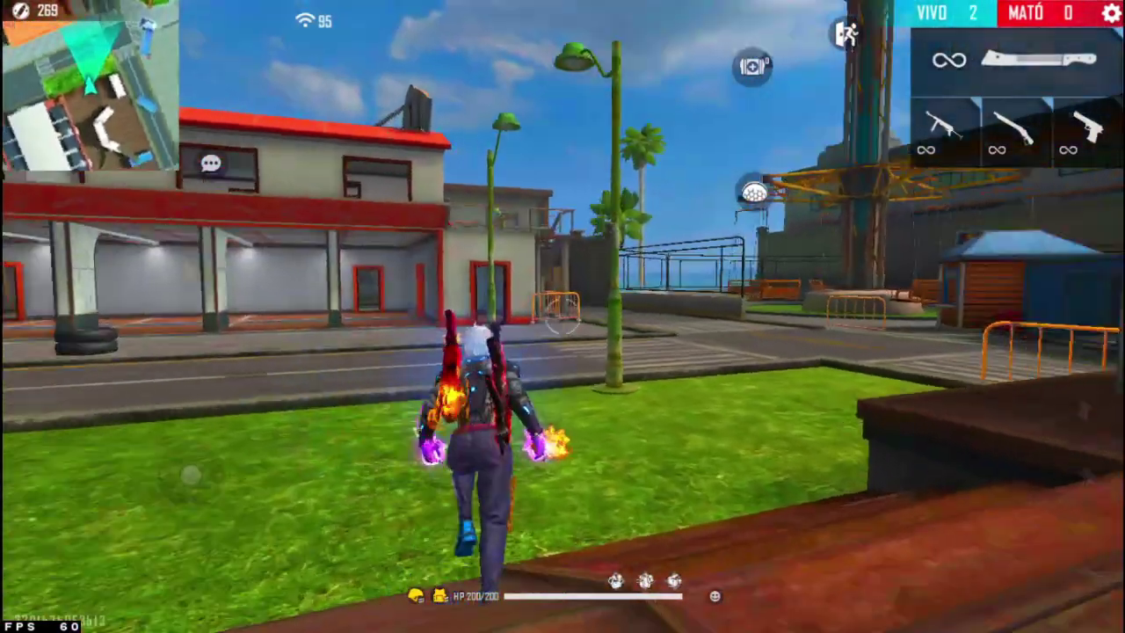